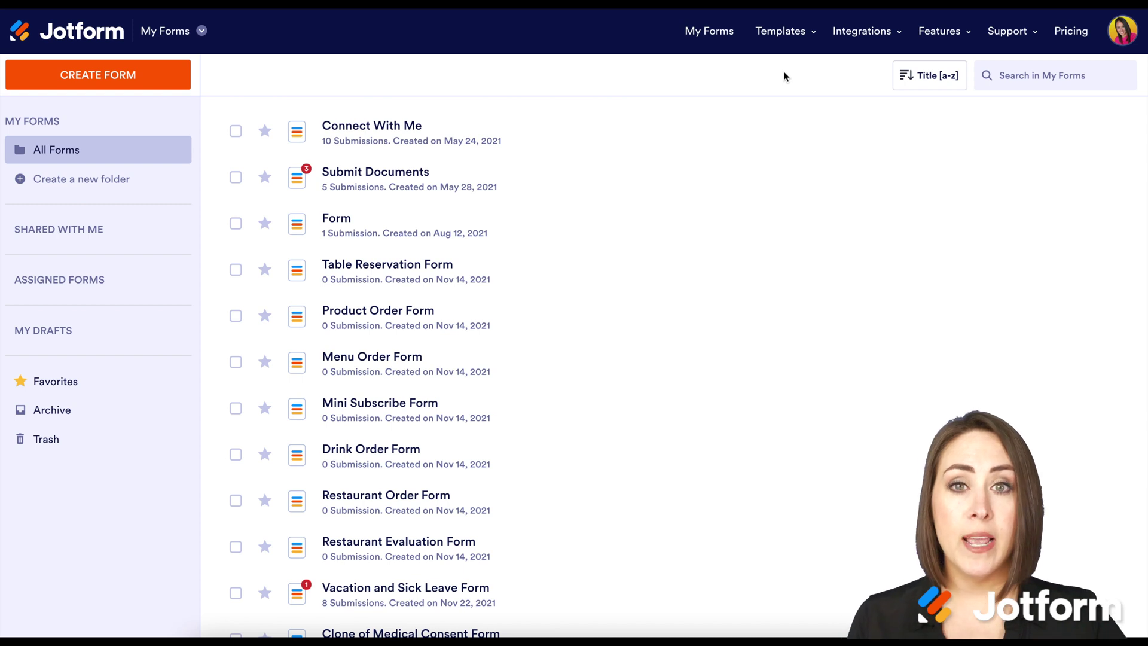
Start a new blank form with the Classic one-page layout.
click(118, 84)
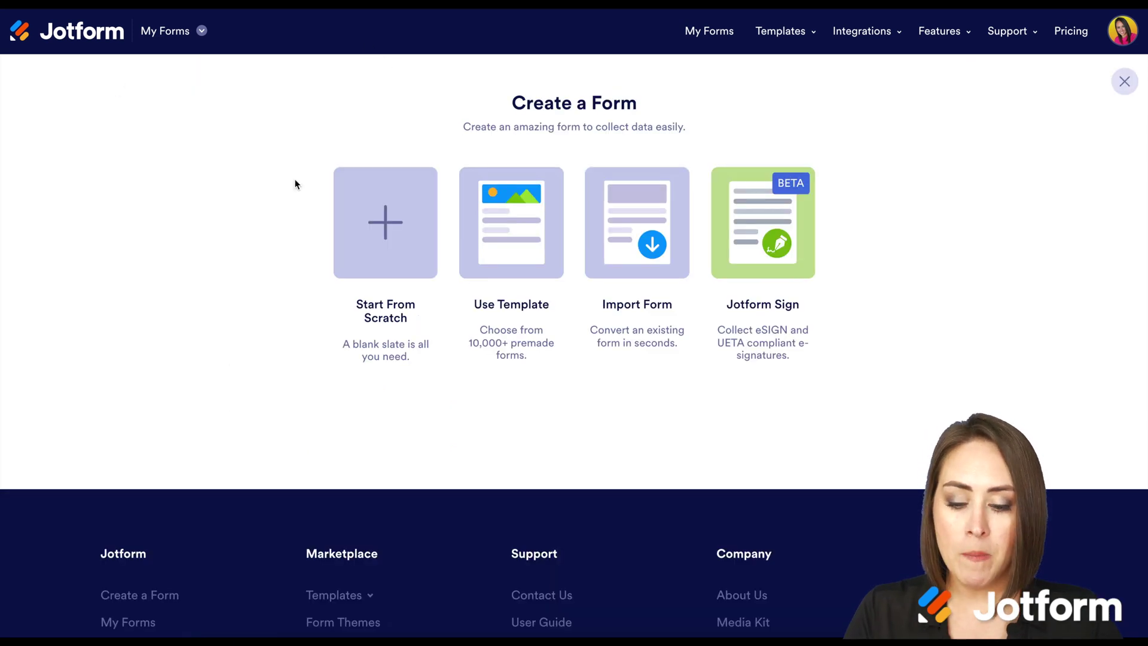
click(385, 230)
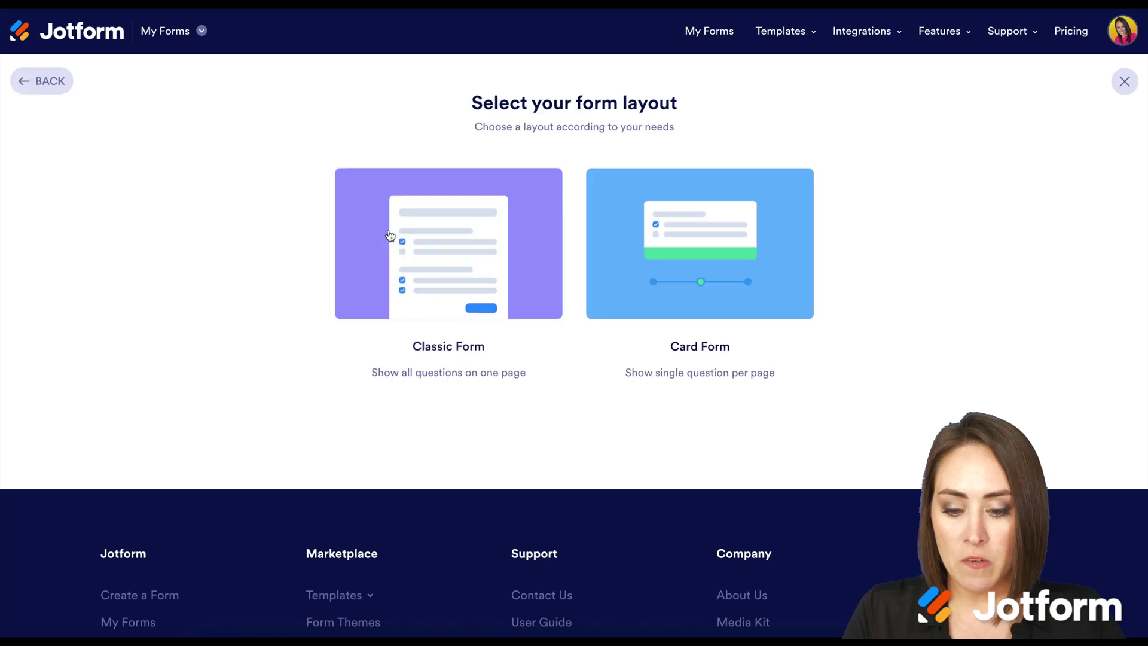
click(459, 270)
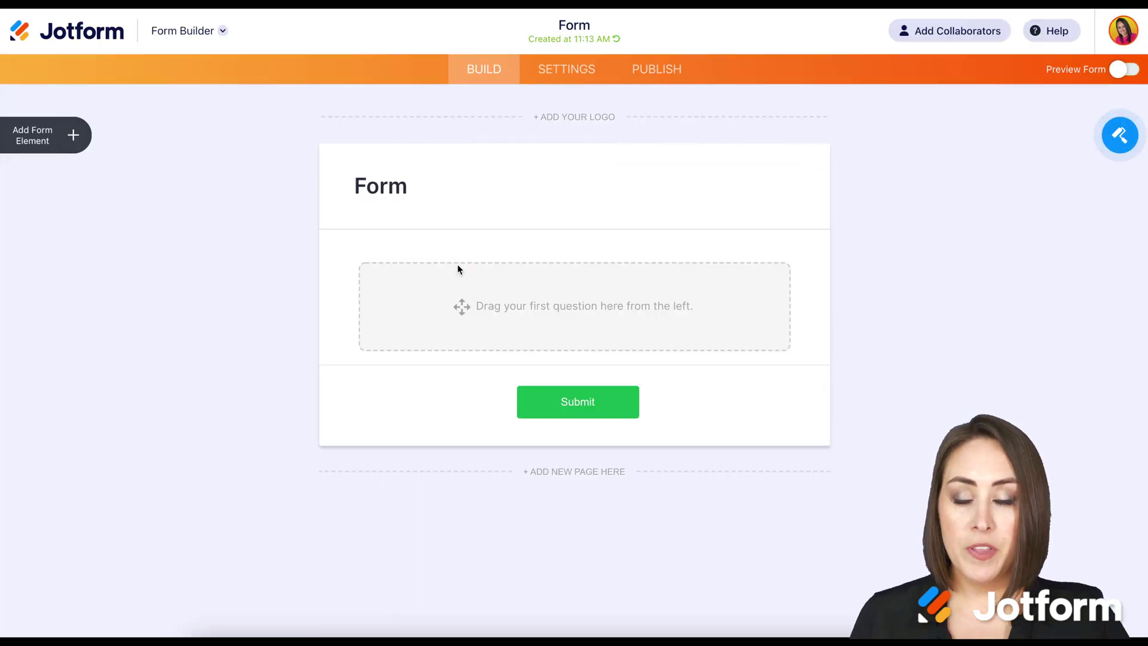
Add a Single Choice 'Payment Options' question with only PayPal and Purchase Order choices.
click(73, 135)
scroll(100, 442, down, 3)
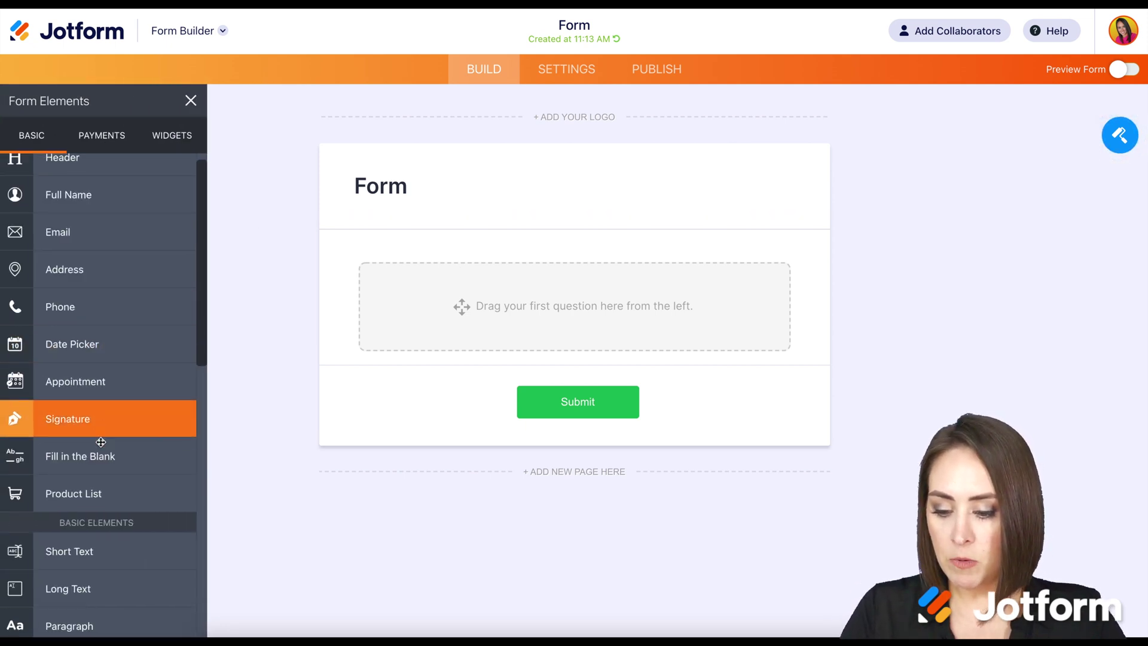
scroll(100, 443, down, 2)
click(92, 414)
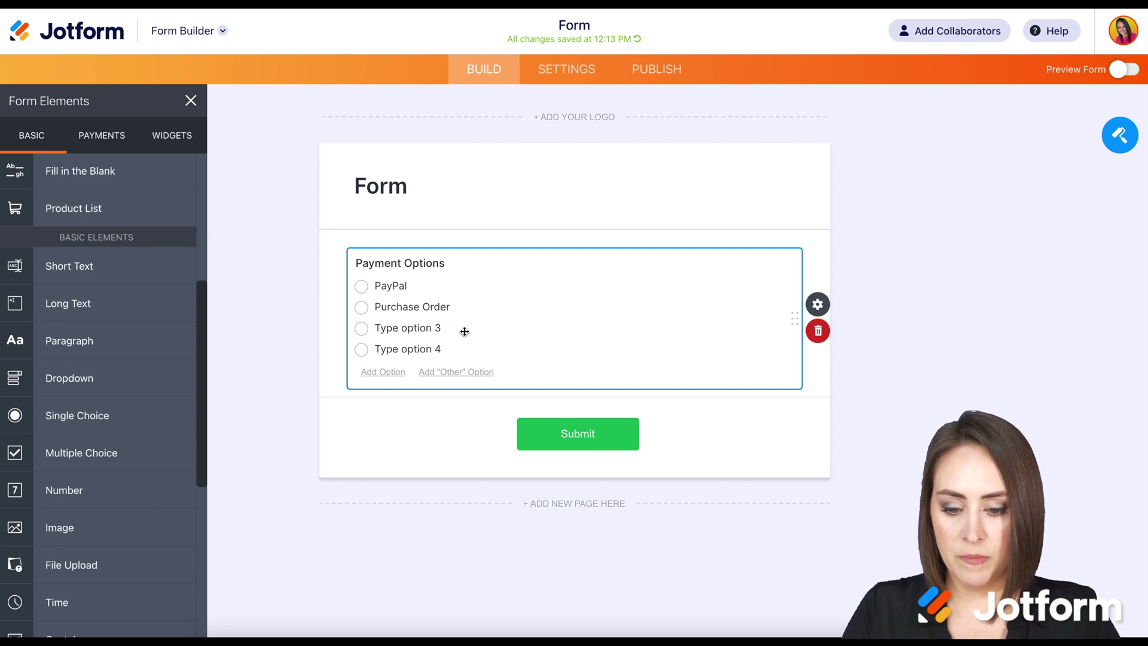
click(469, 349)
click(468, 328)
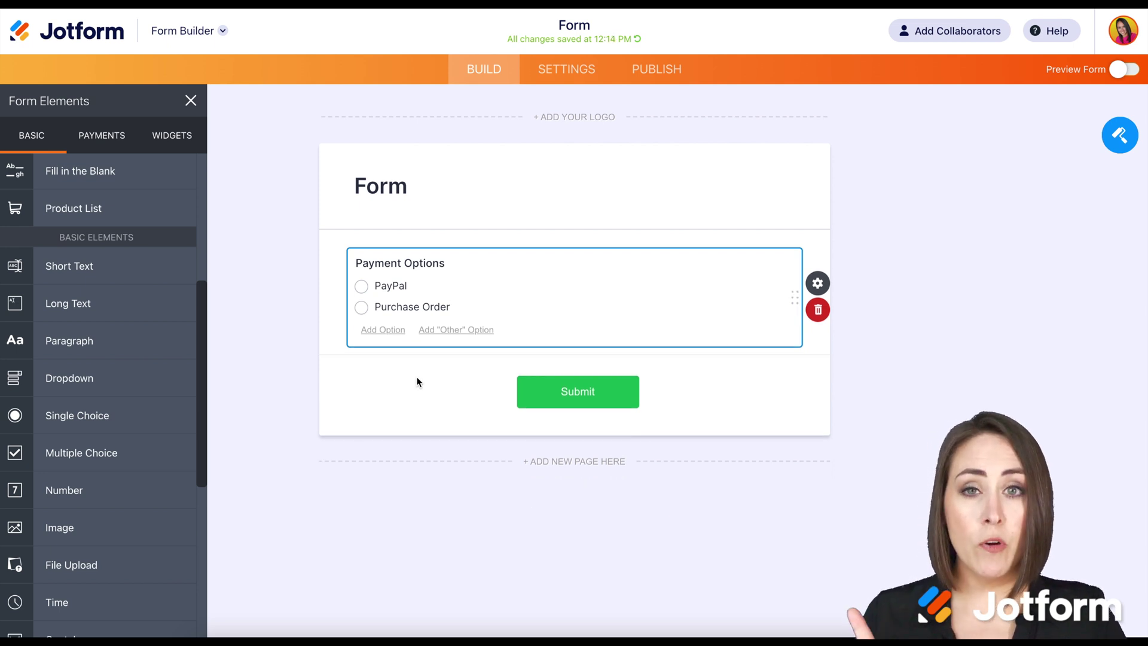
Add the Iframe Embed widget below the Payment Options question.
click(173, 142)
text(i)
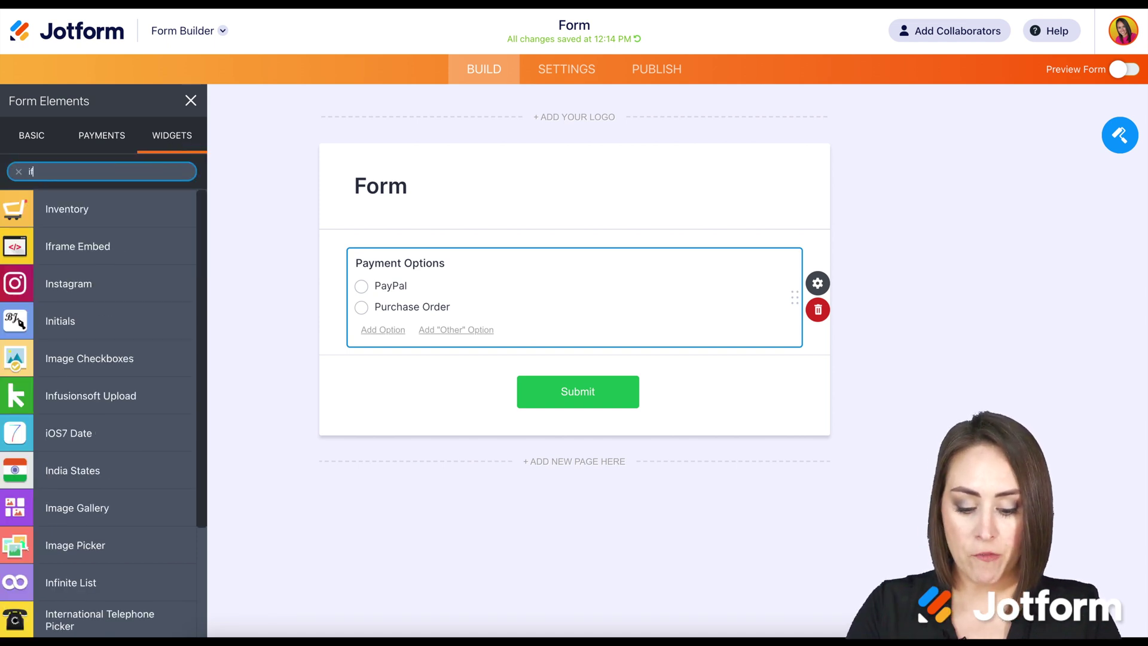
text(frame)
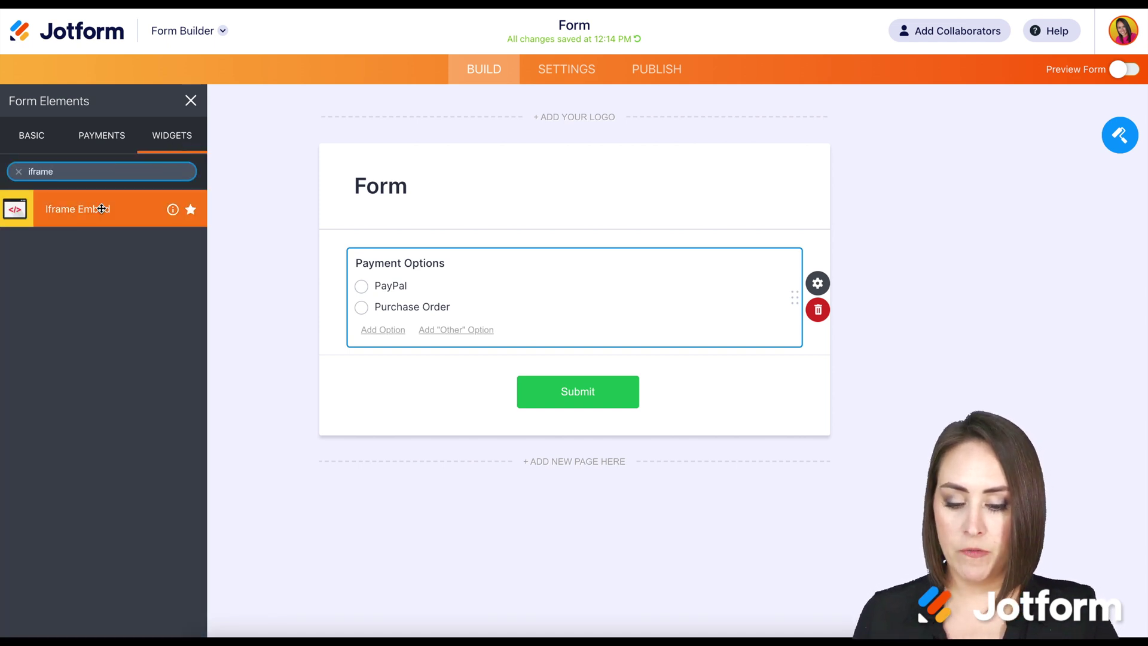
drag(98, 209, 563, 382)
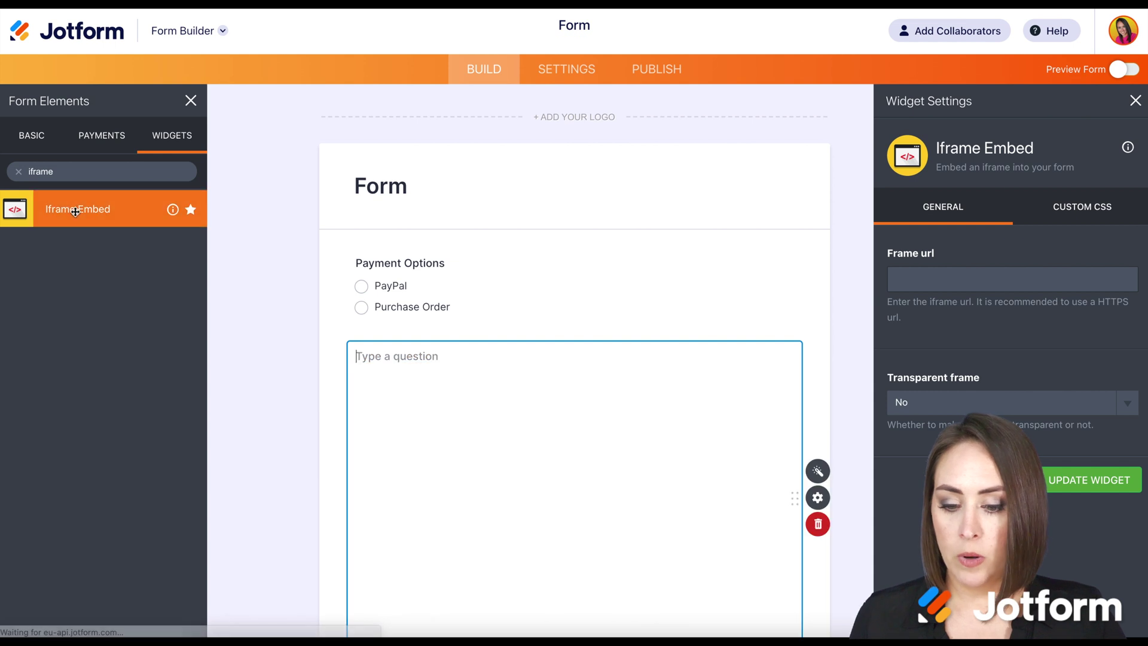
drag(77, 210, 564, 351)
scroll(625, 426, down, 5)
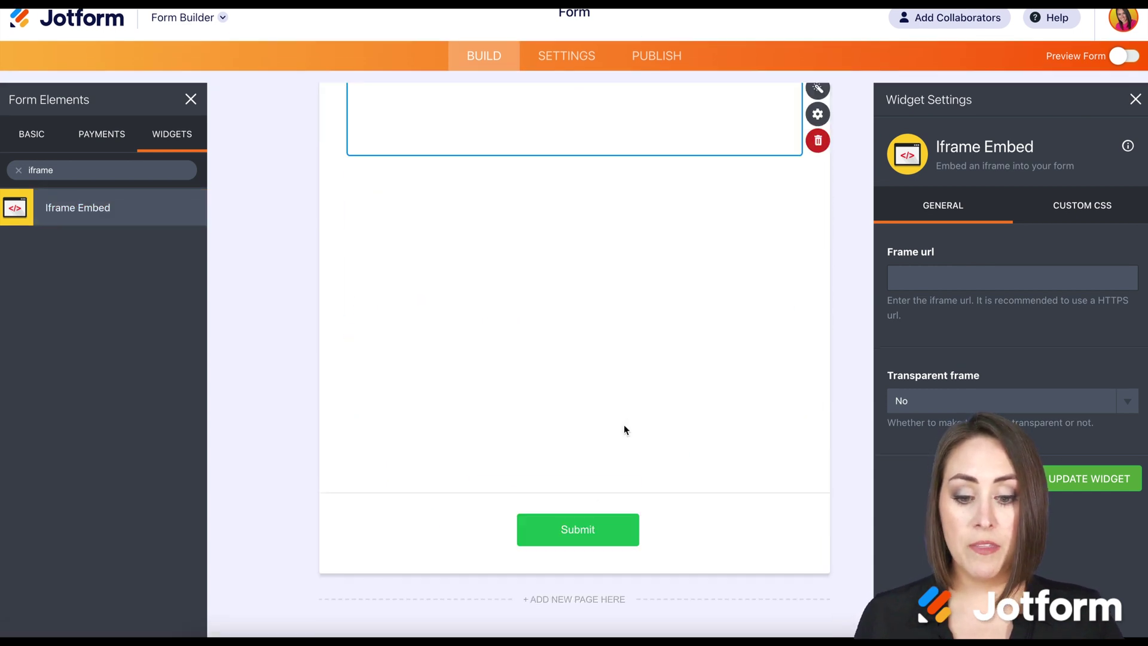
scroll(625, 425, up, 5)
scroll(624, 426, down, 3)
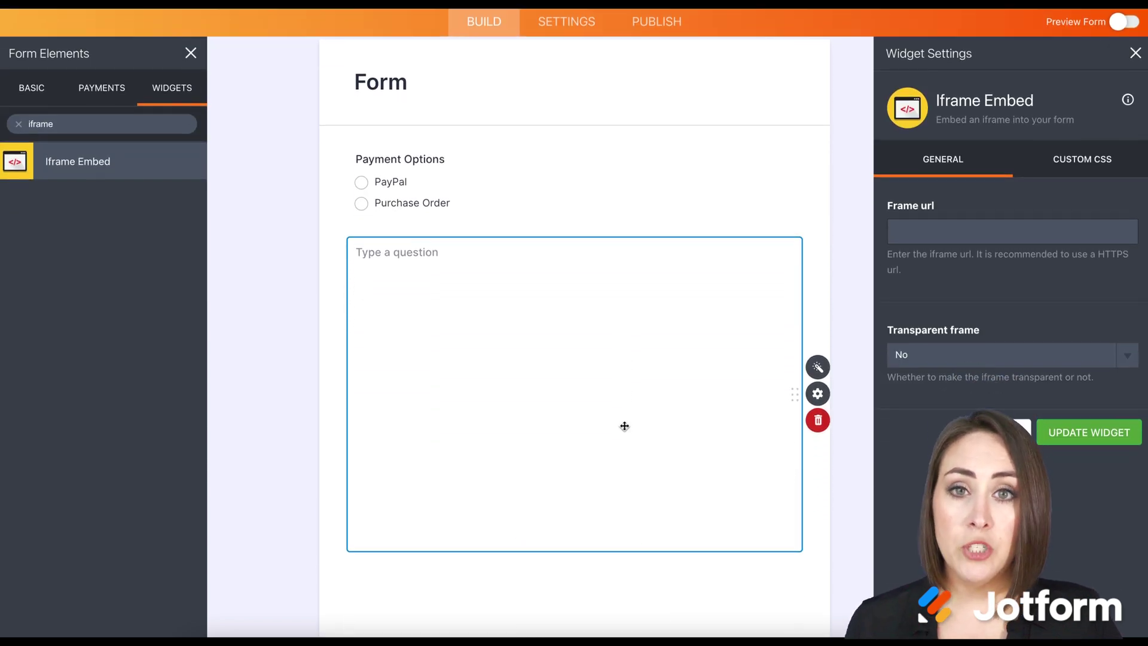
scroll(625, 426, up, 3)
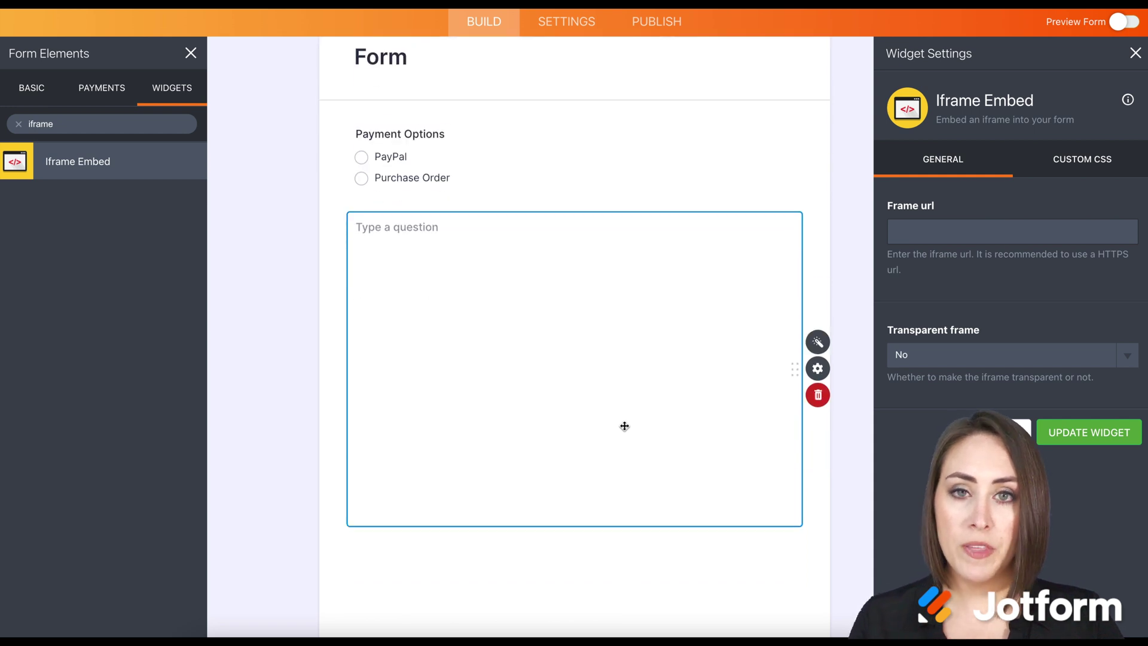
scroll(624, 425, down, 6)
Delete the form's Submit button and return to the forms dashboard.
click(652, 535)
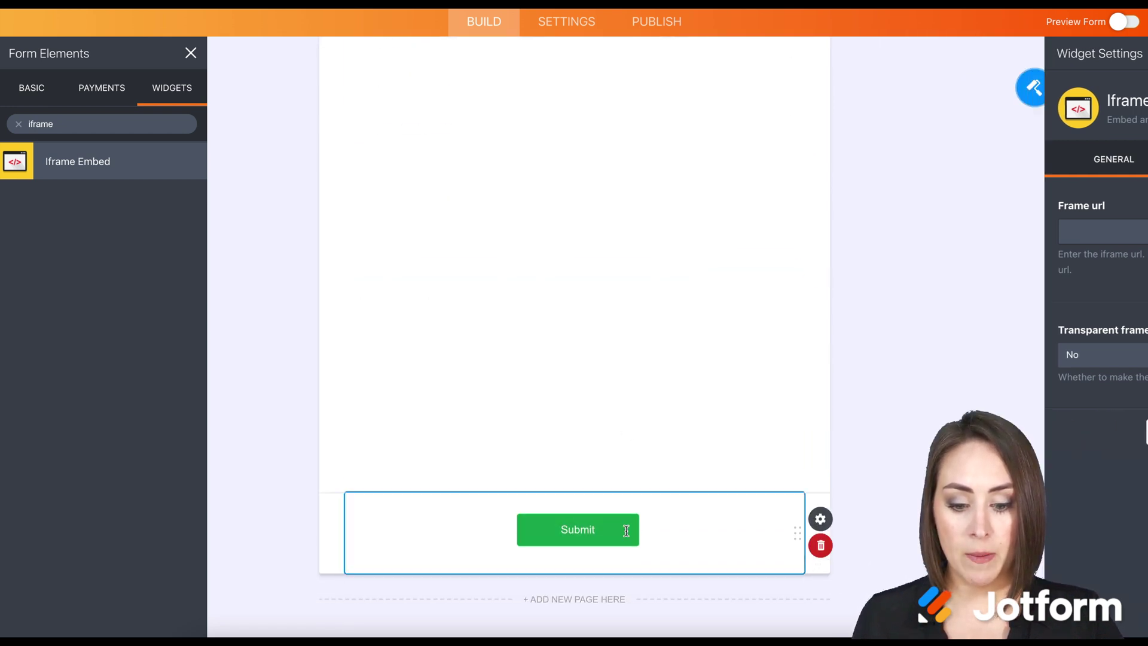
click(823, 547)
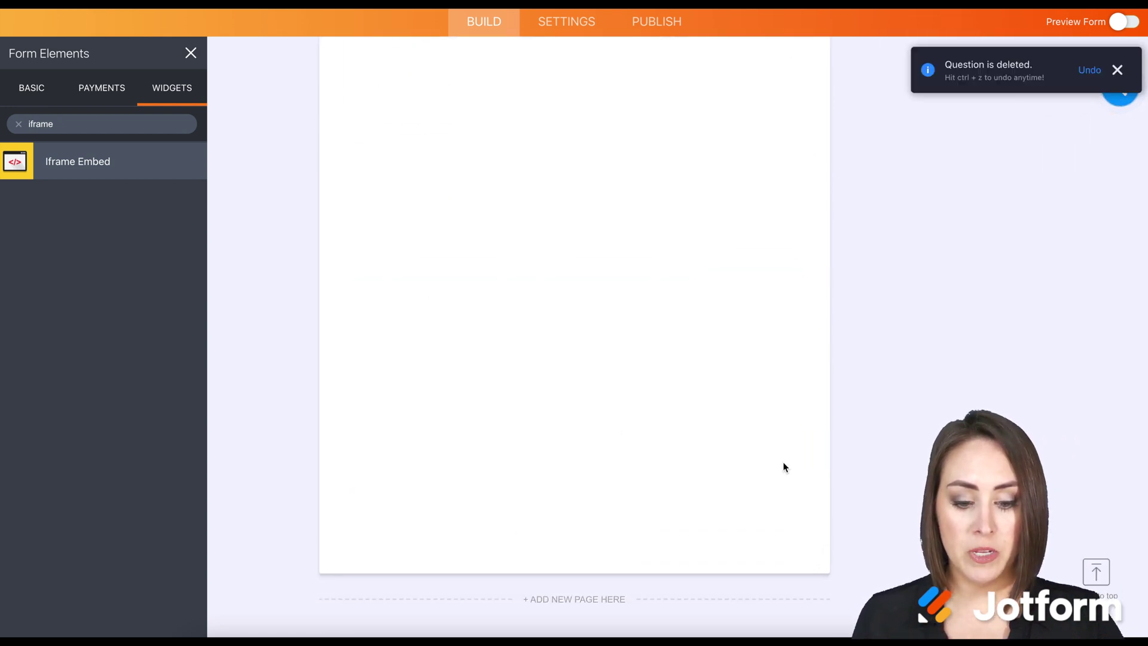
scroll(784, 462, up, 7)
scroll(784, 463, down, 2)
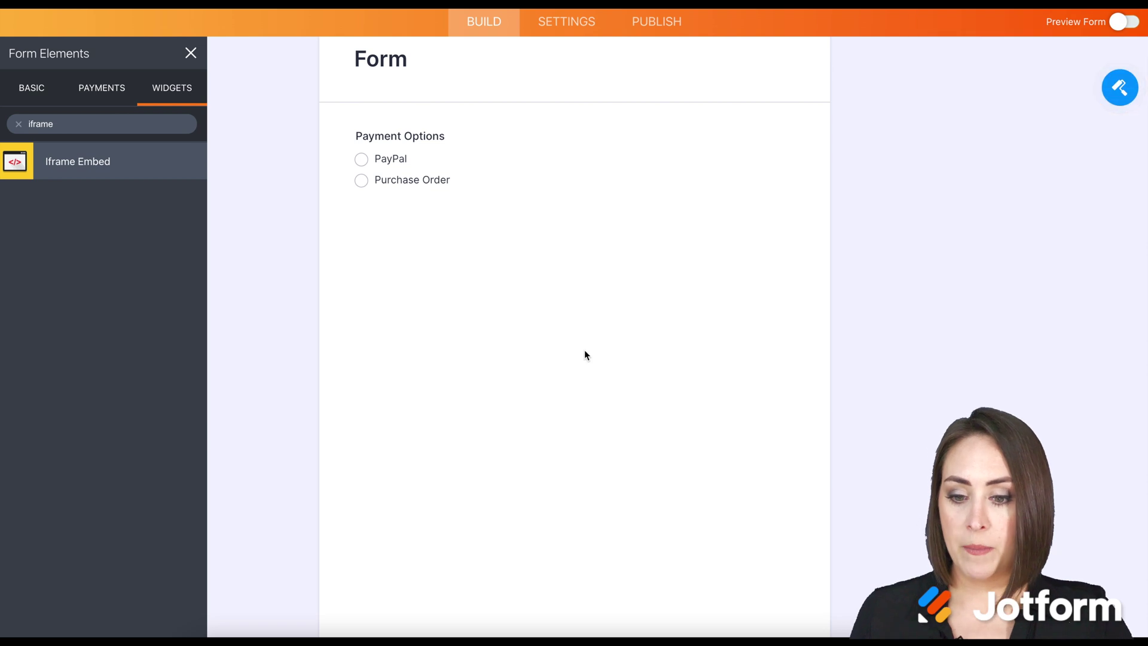
scroll(585, 352, up, 2)
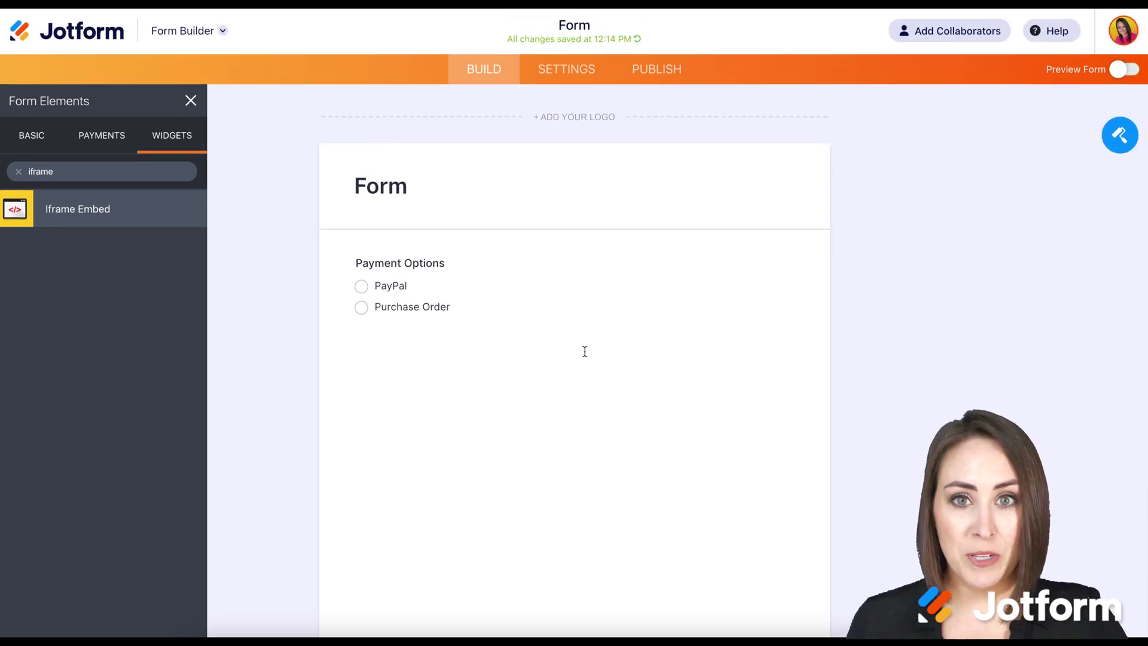
click(107, 39)
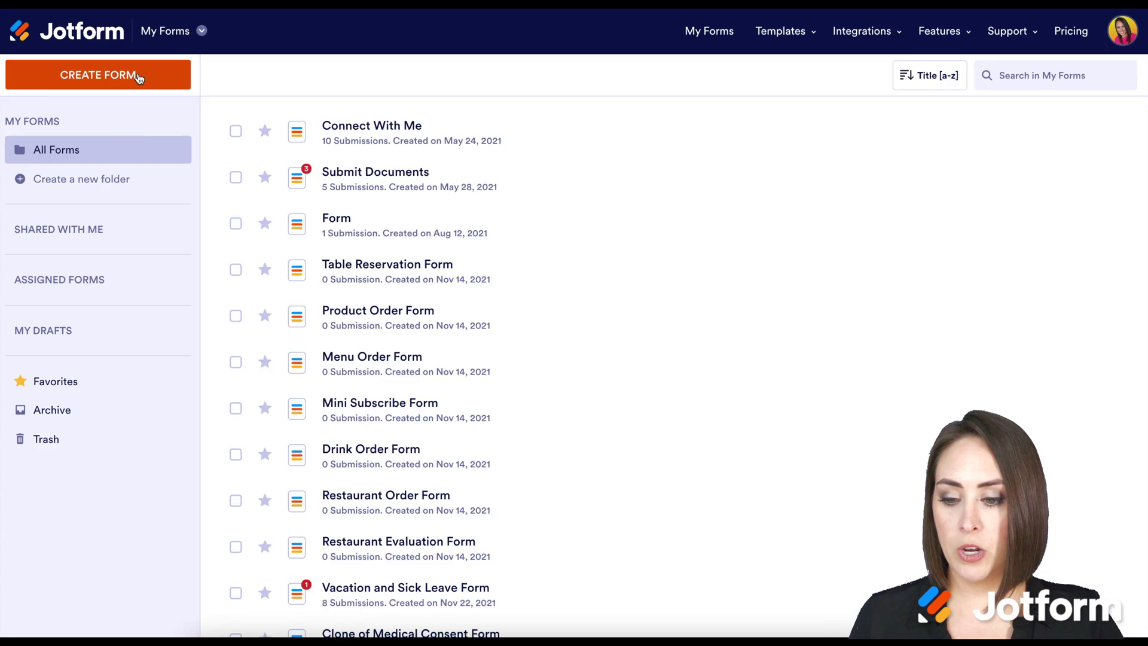
Create another blank classic form containing Full Name and Email fields.
click(140, 75)
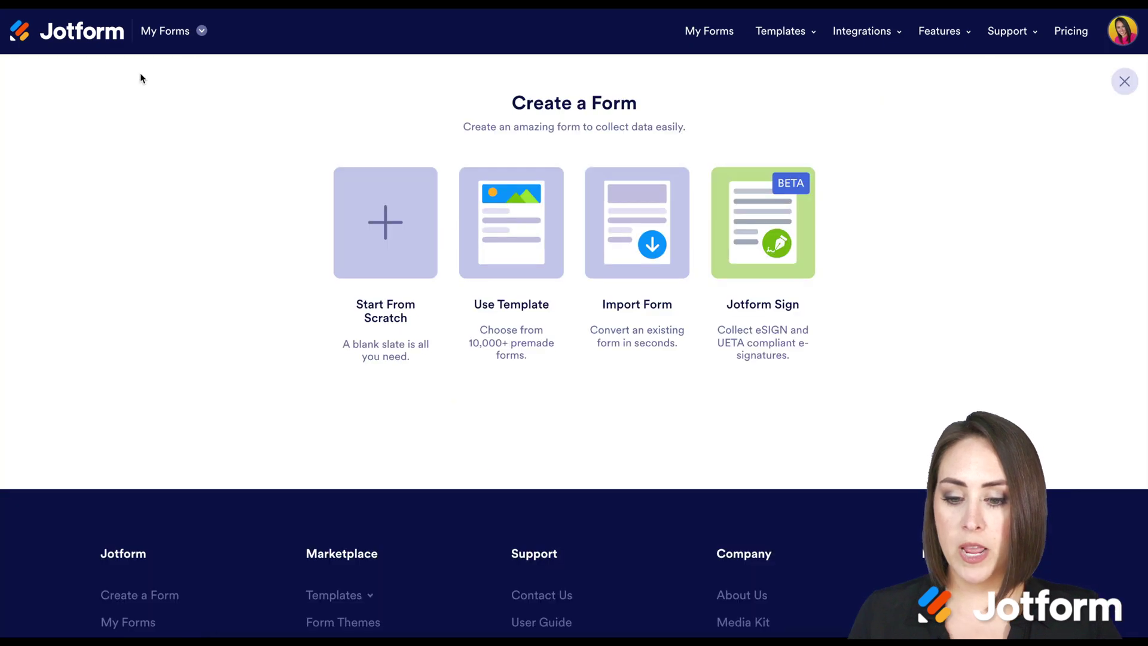
click(352, 226)
click(410, 267)
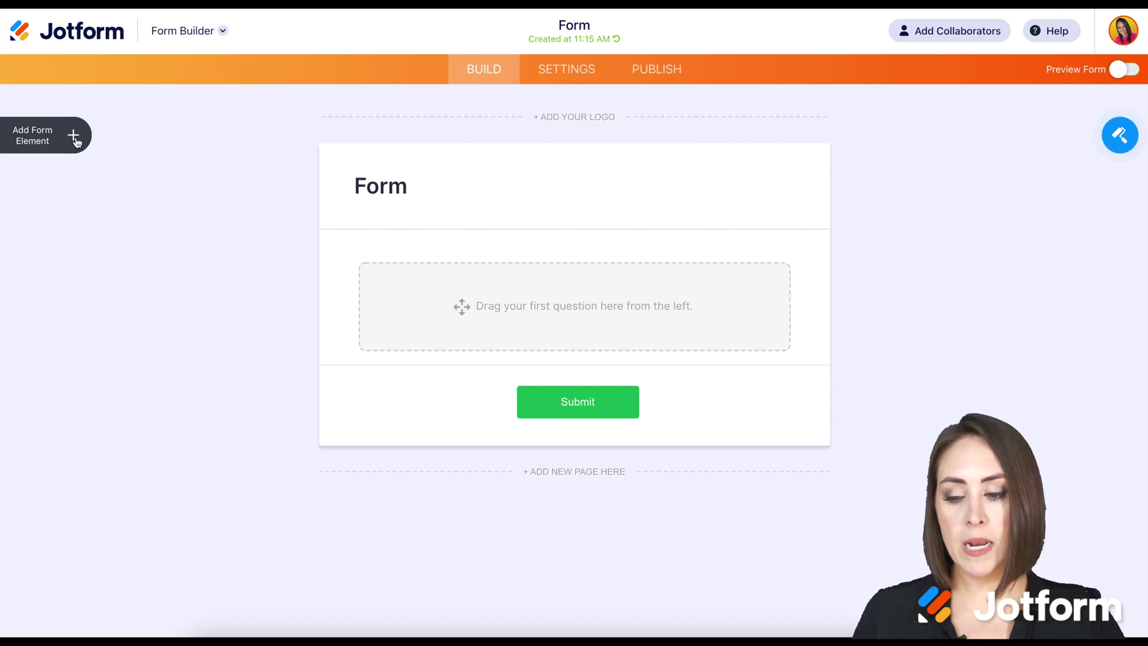
click(73, 137)
click(76, 211)
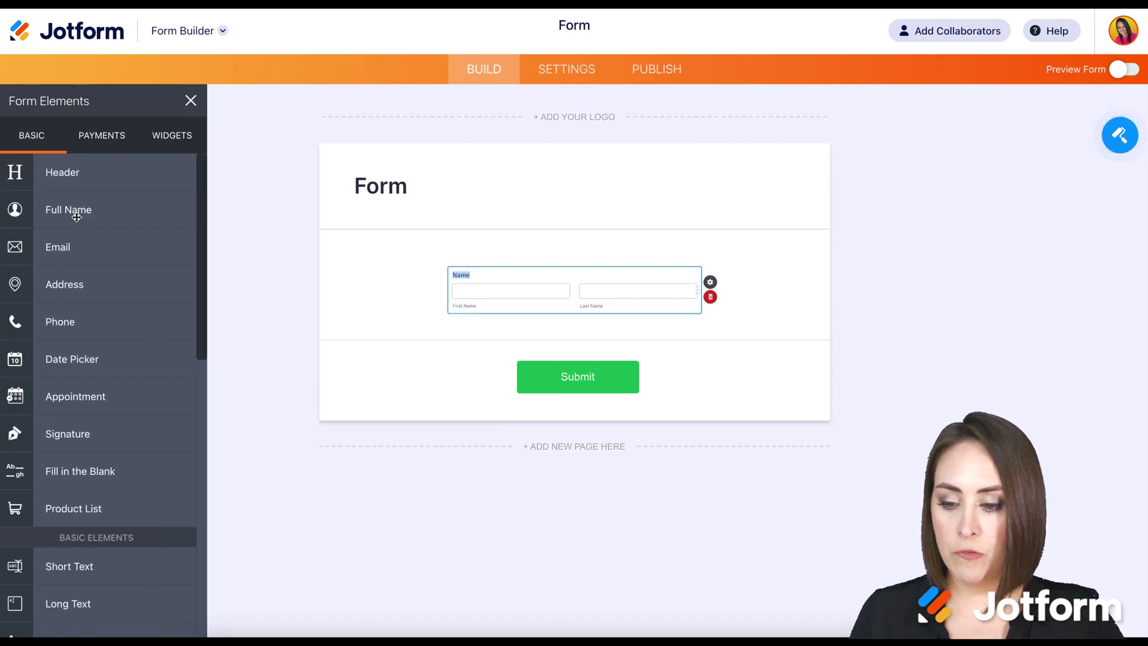
click(120, 245)
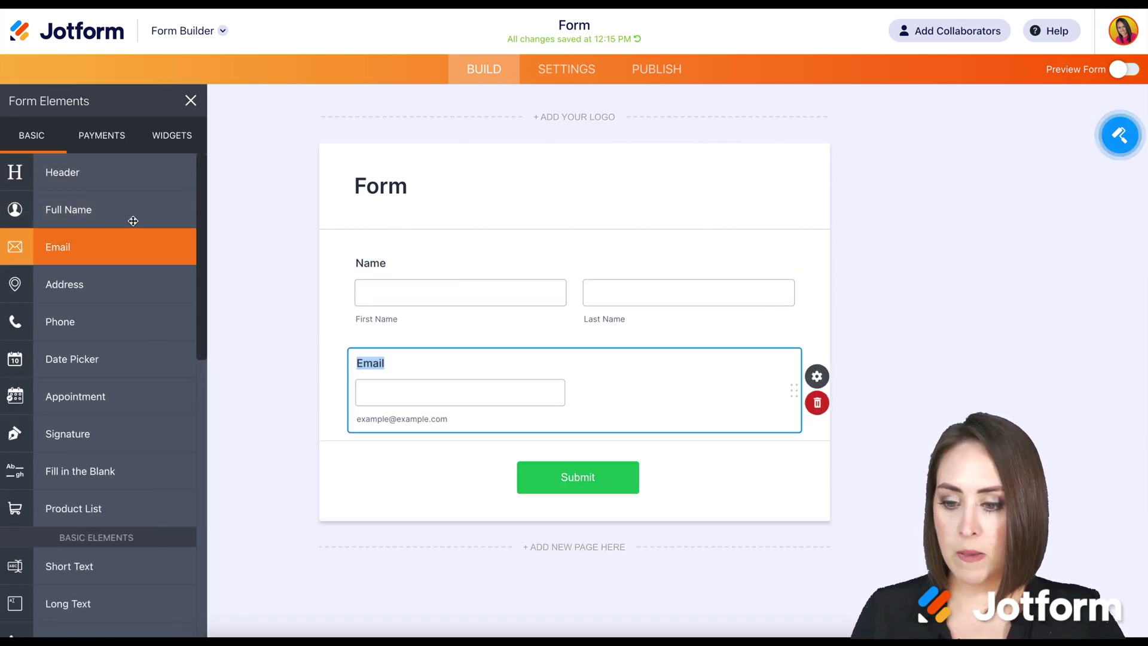
Add a PayPal Standard payment field with products Test 1 at $1.00 and Test 2 at $2.00.
click(109, 139)
text(paypal)
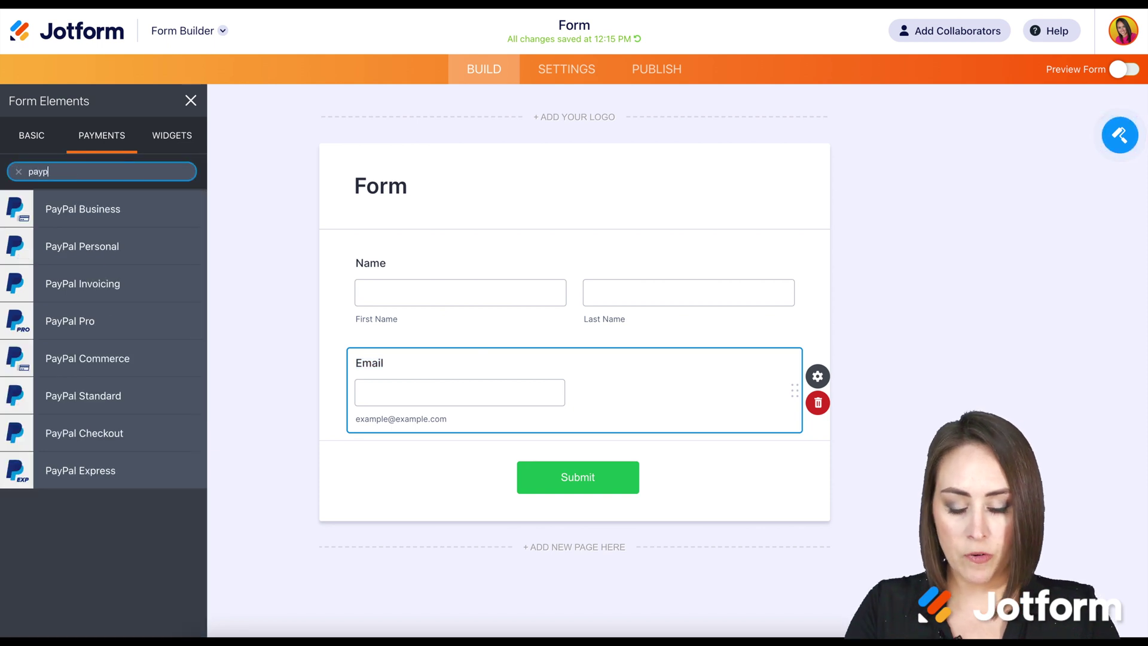
click(103, 396)
click(1105, 405)
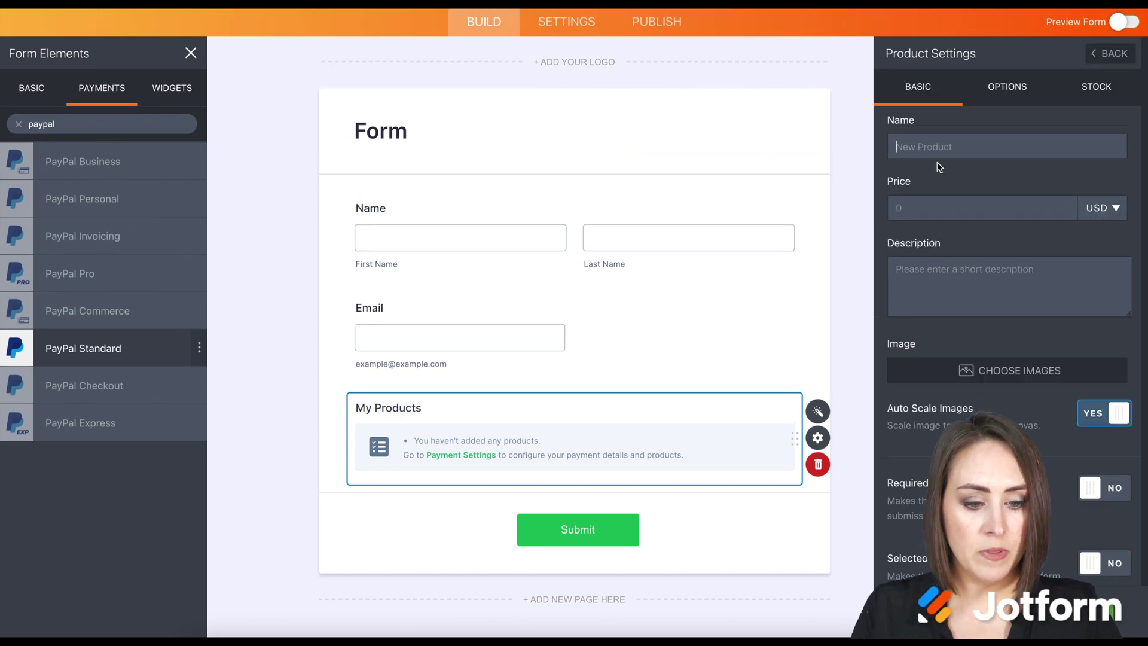
text(Te)
click(909, 178)
click(895, 207)
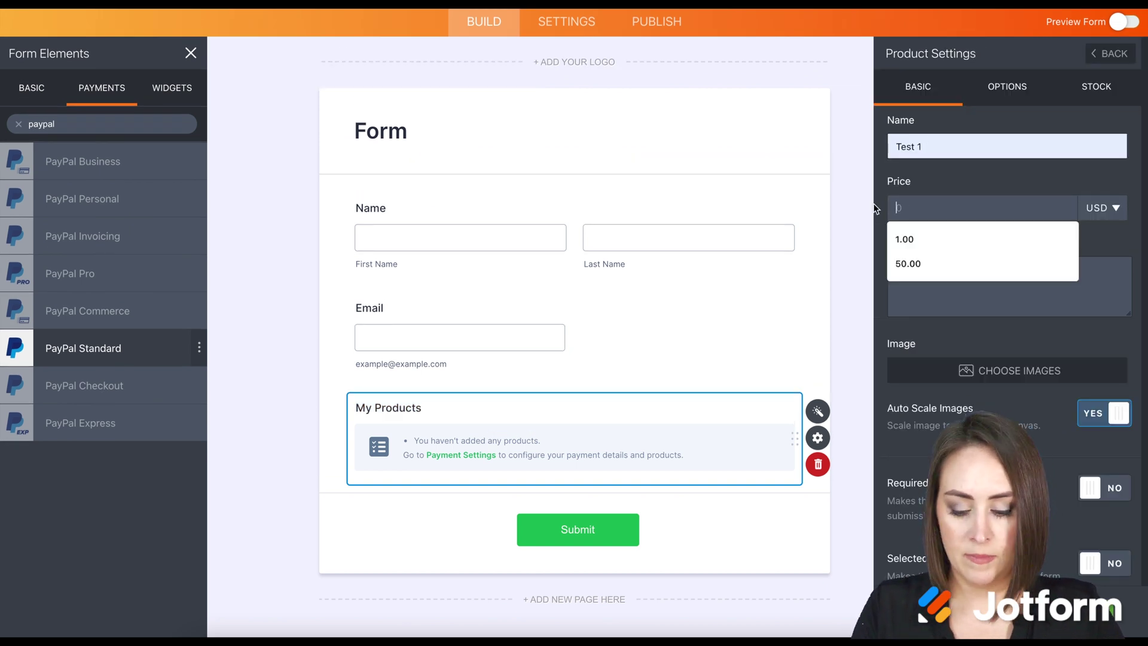
click(905, 239)
click(1110, 54)
text(Test 2)
key(Tab)
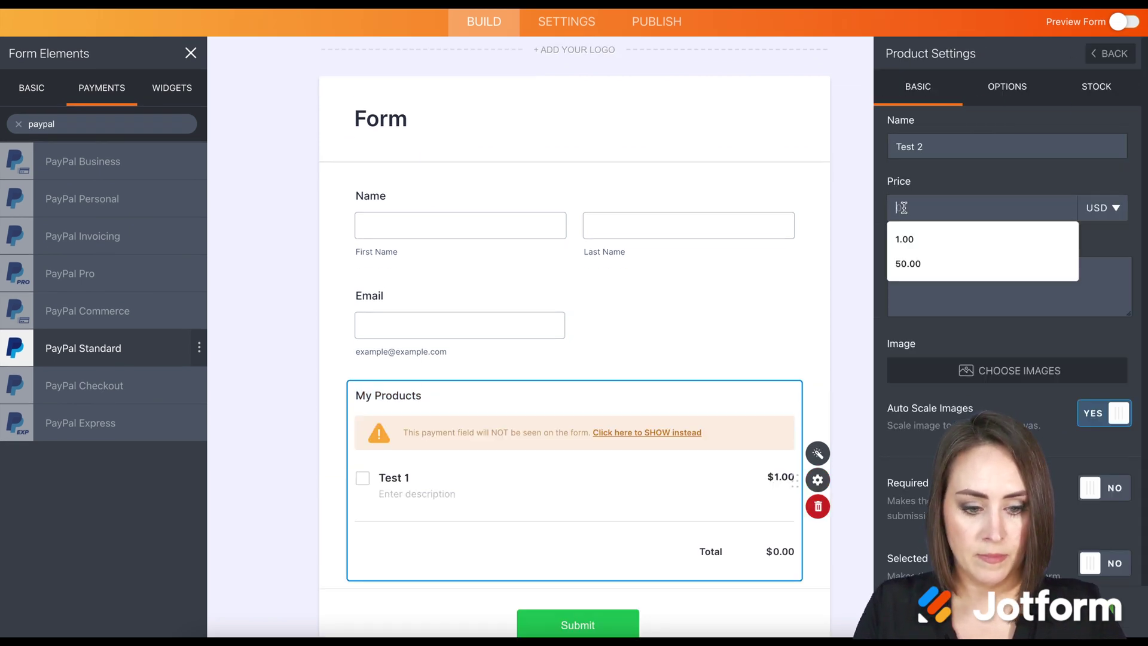
text(2.00)
Rename the form title to 'PayPal'.
scroll(610, 419, up, 2)
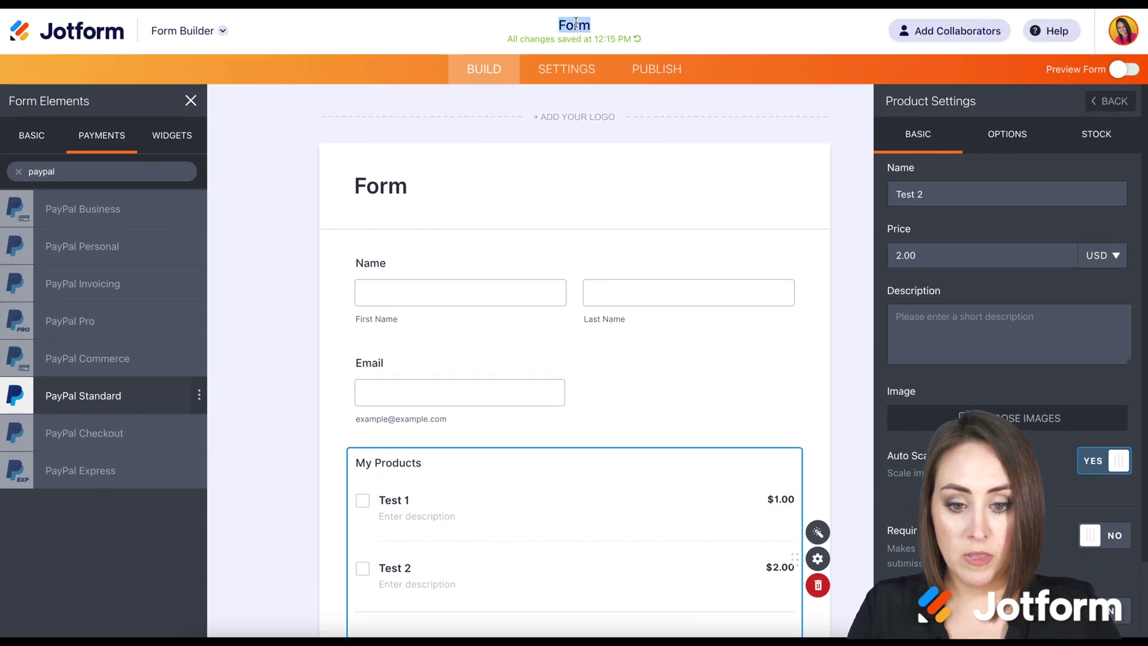
text(PayPal)
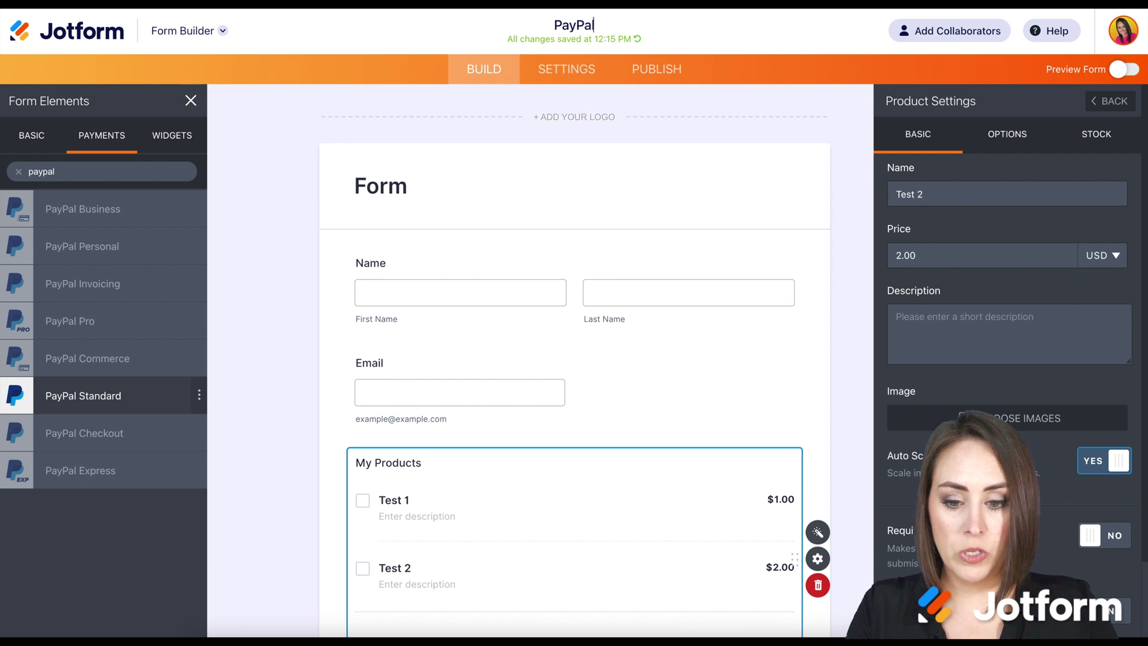
double_click(375, 189)
text(PayPal)
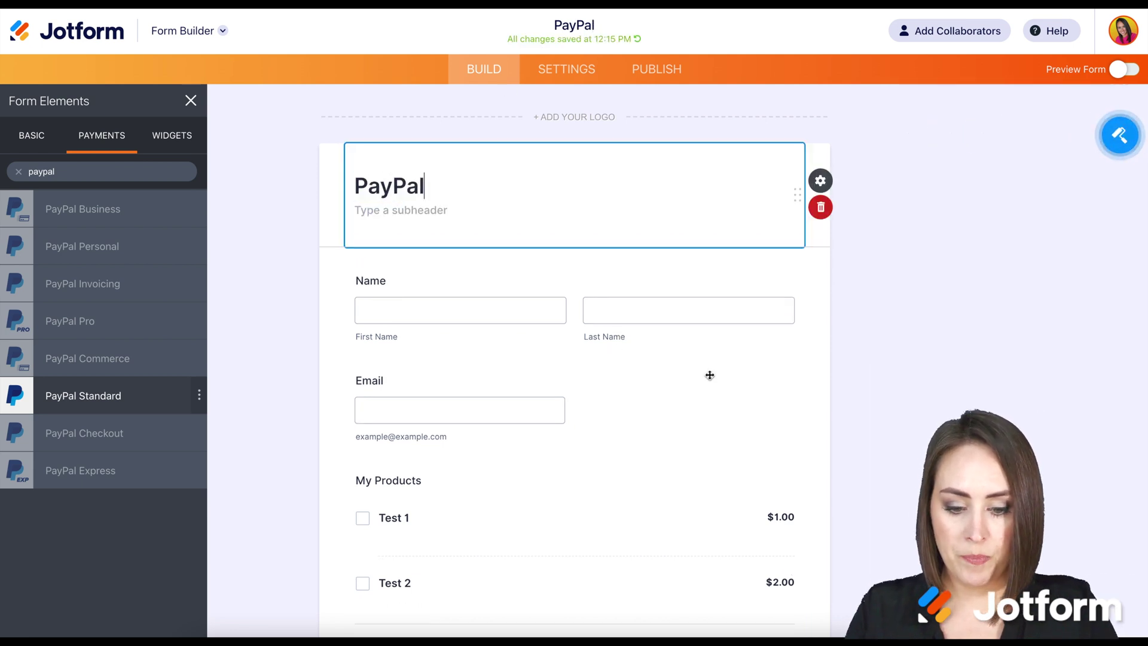
scroll(733, 390, down, 3)
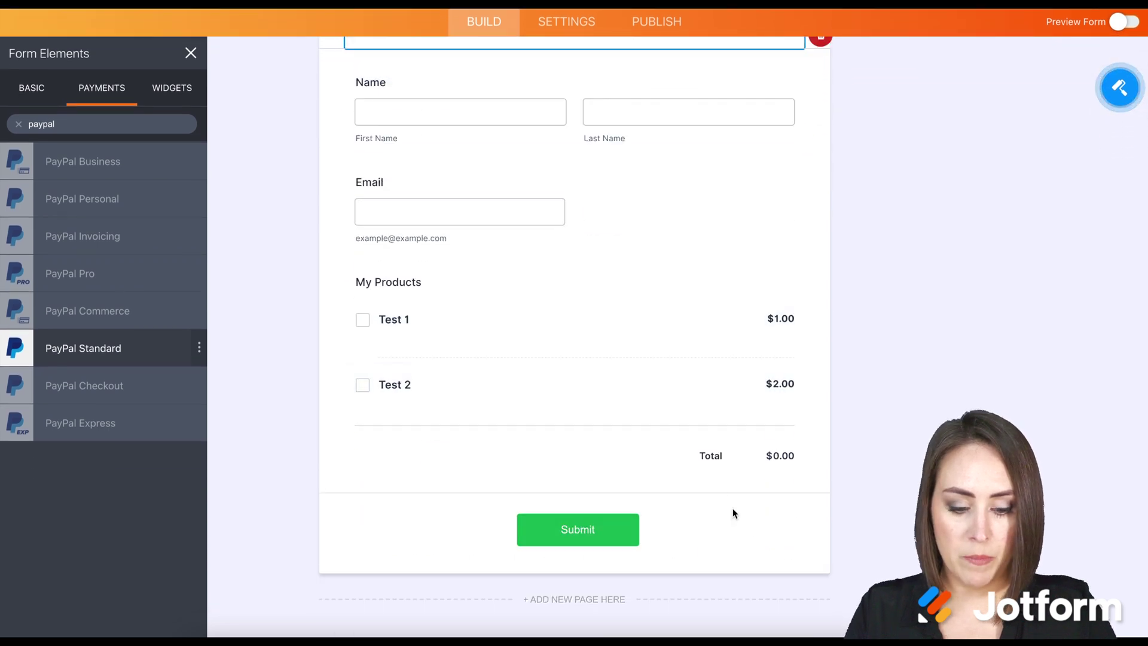
scroll(732, 509, up, 3)
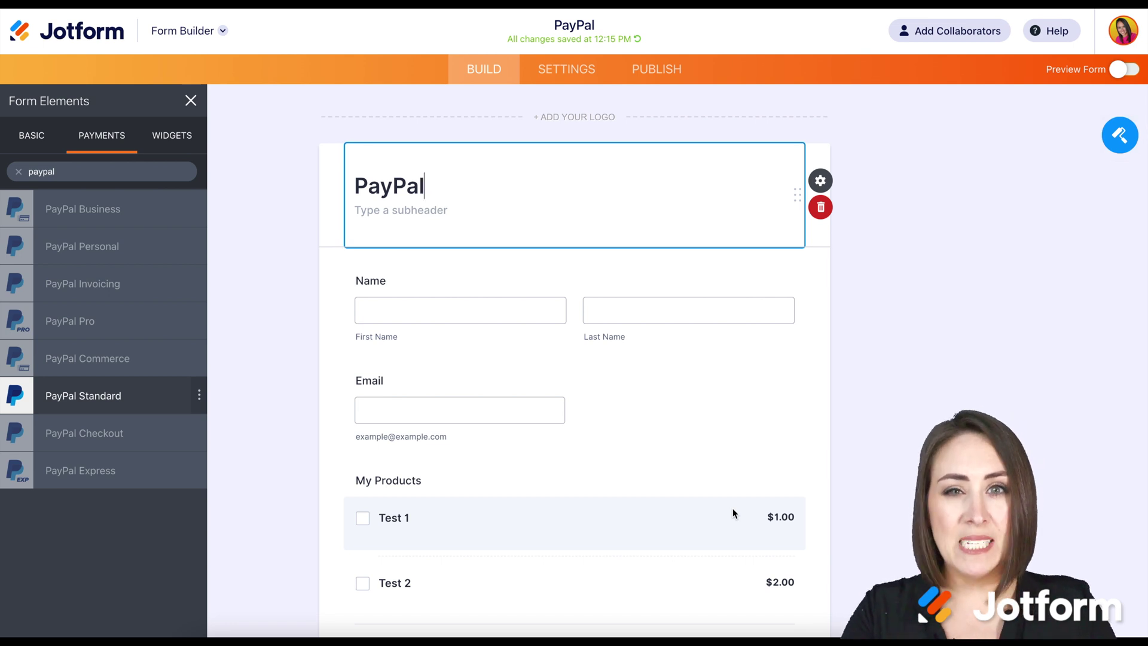
Publish the PayPal form, copy its share link, and return to My Forms.
click(663, 82)
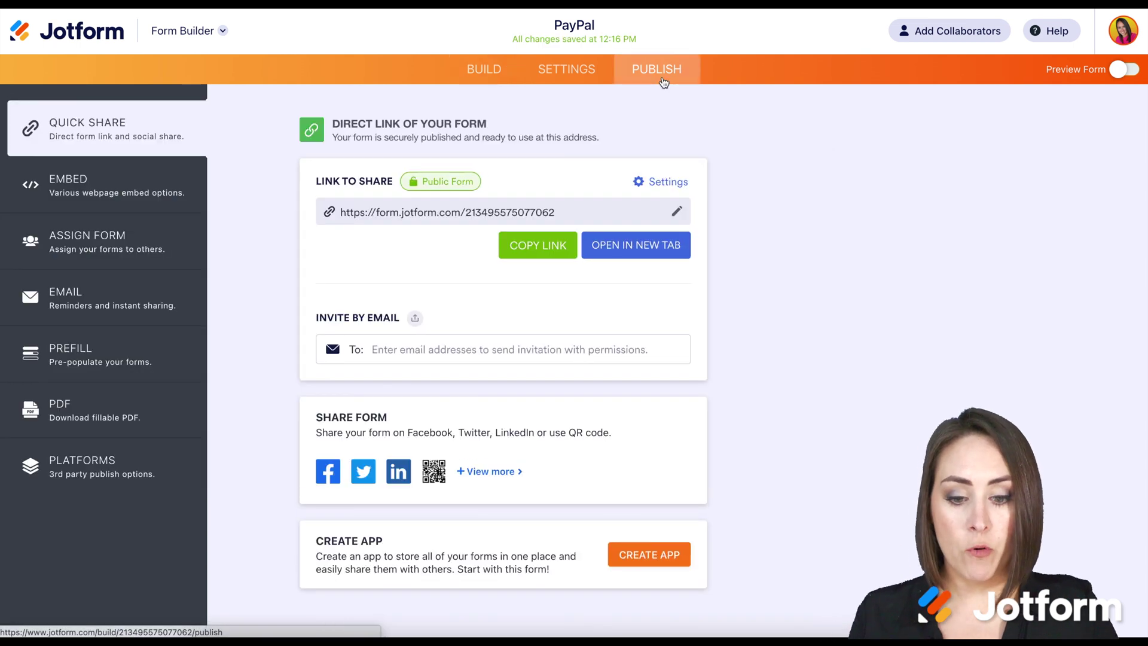
click(541, 247)
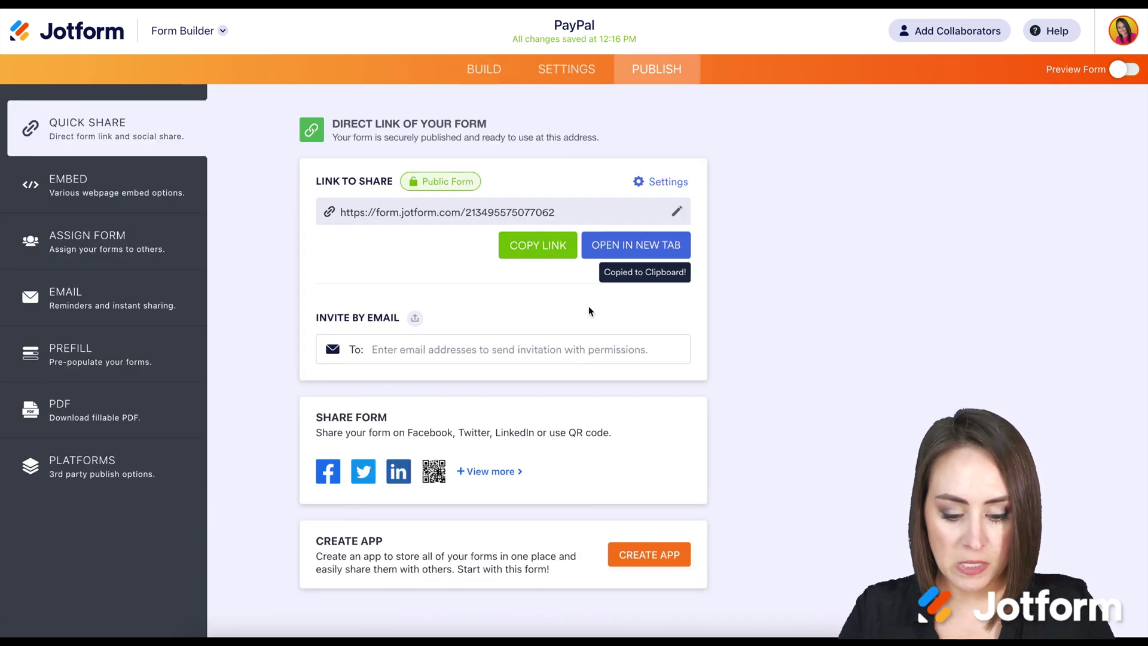
click(83, 39)
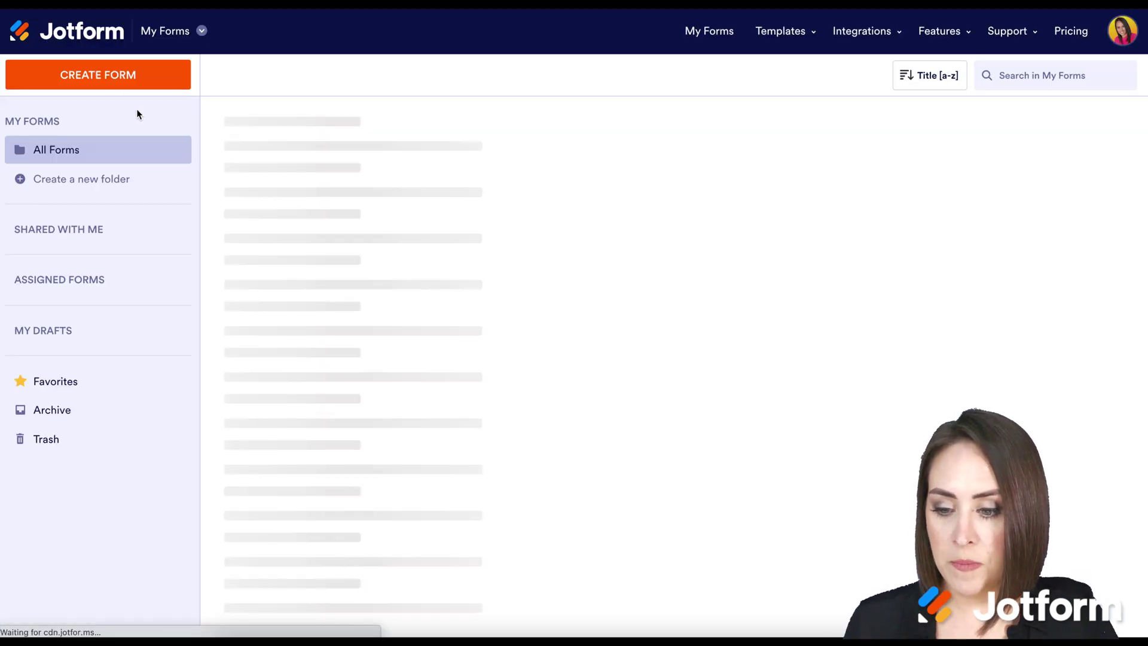
Start a blank classic form titled 'Purchase Order' with Full Name and Email fields.
click(120, 78)
click(401, 249)
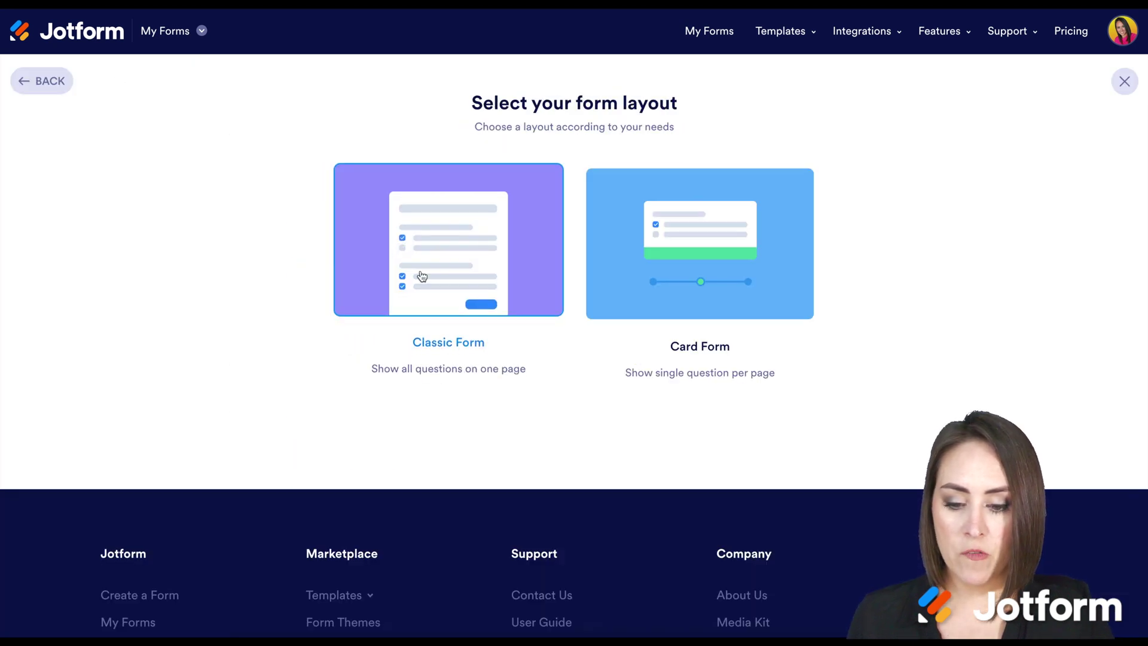
click(425, 281)
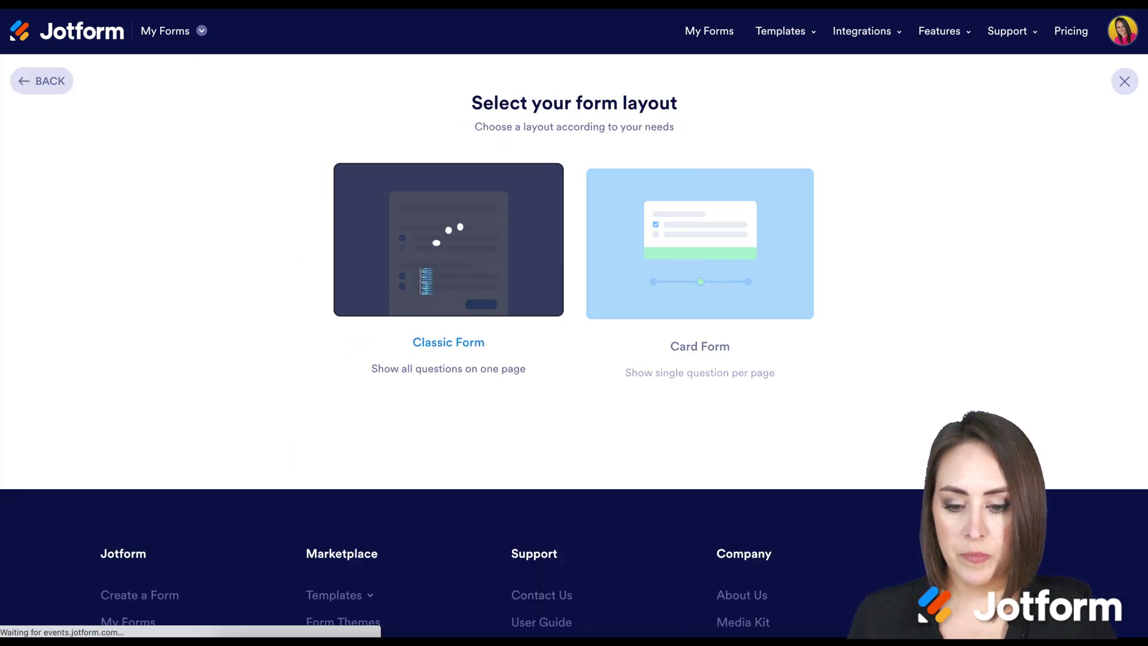
text(Purch)
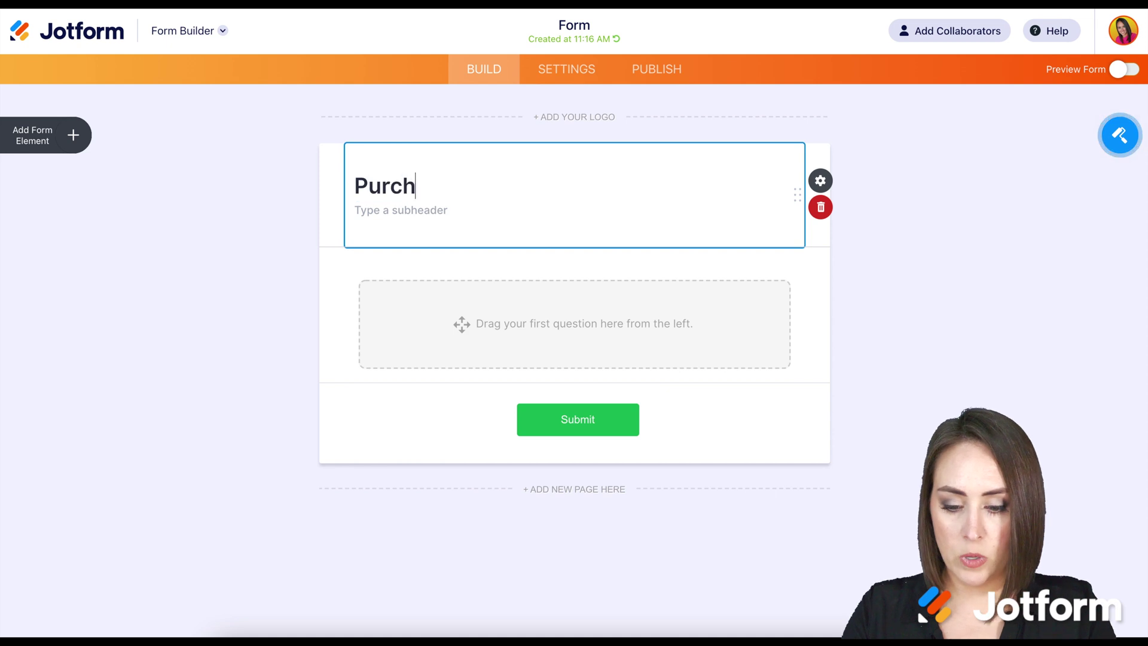
text(ase Order)
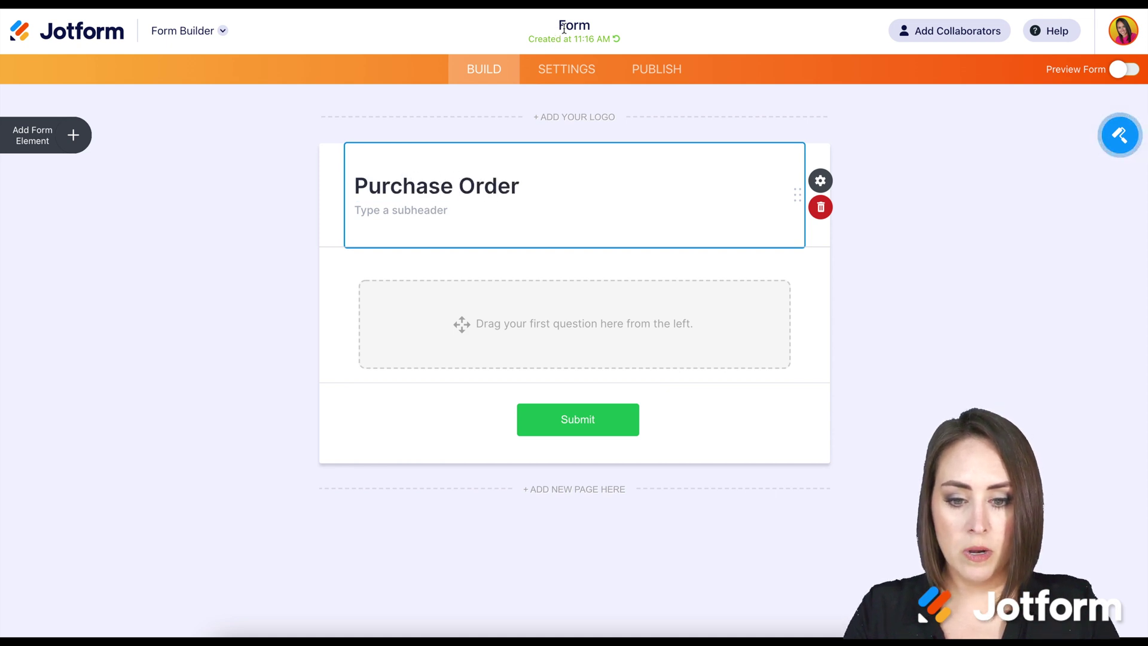
click(232, 166)
click(49, 152)
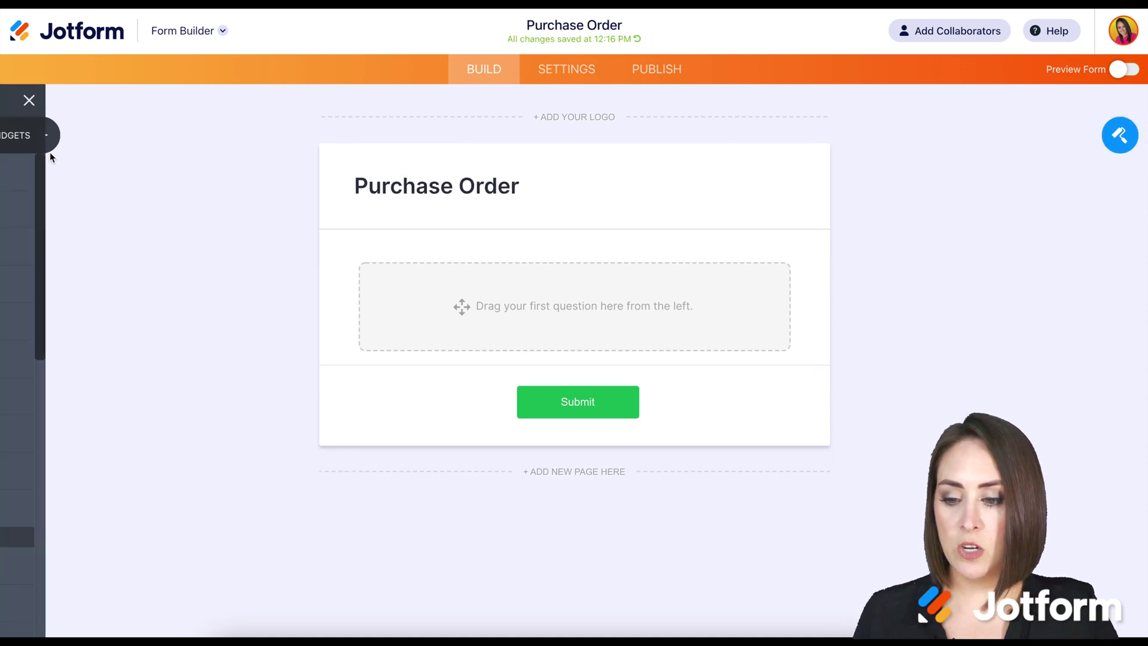
click(66, 210)
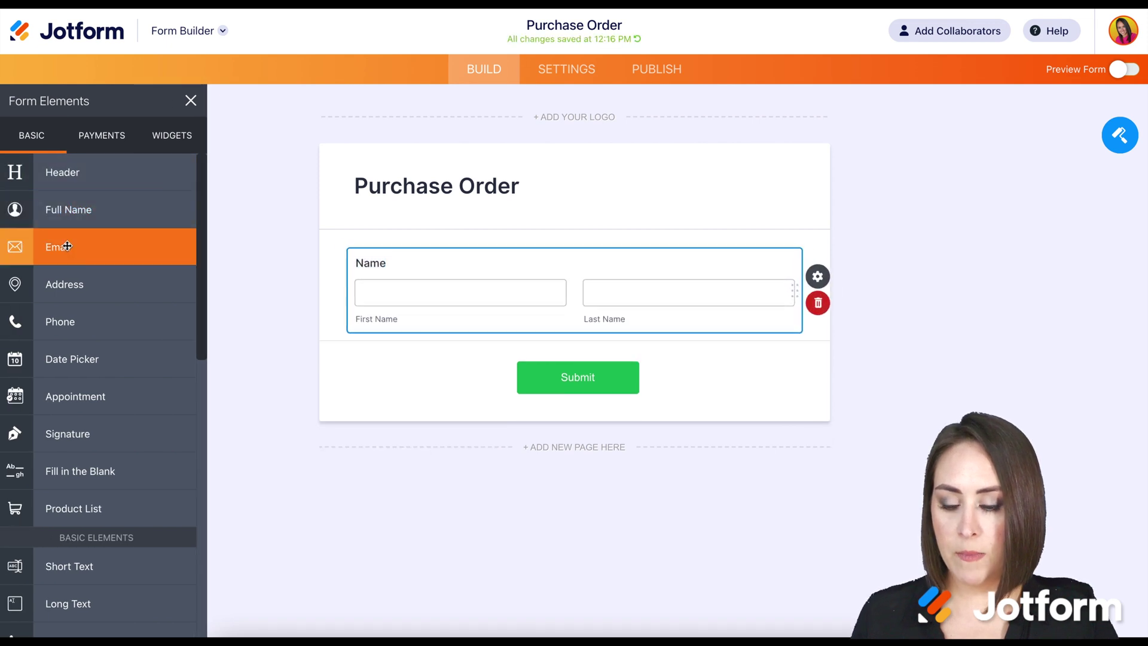
click(67, 246)
Add a Purchase Order payment field below Email with products Test 1 $1.00 and test 2 $2.00.
click(98, 136)
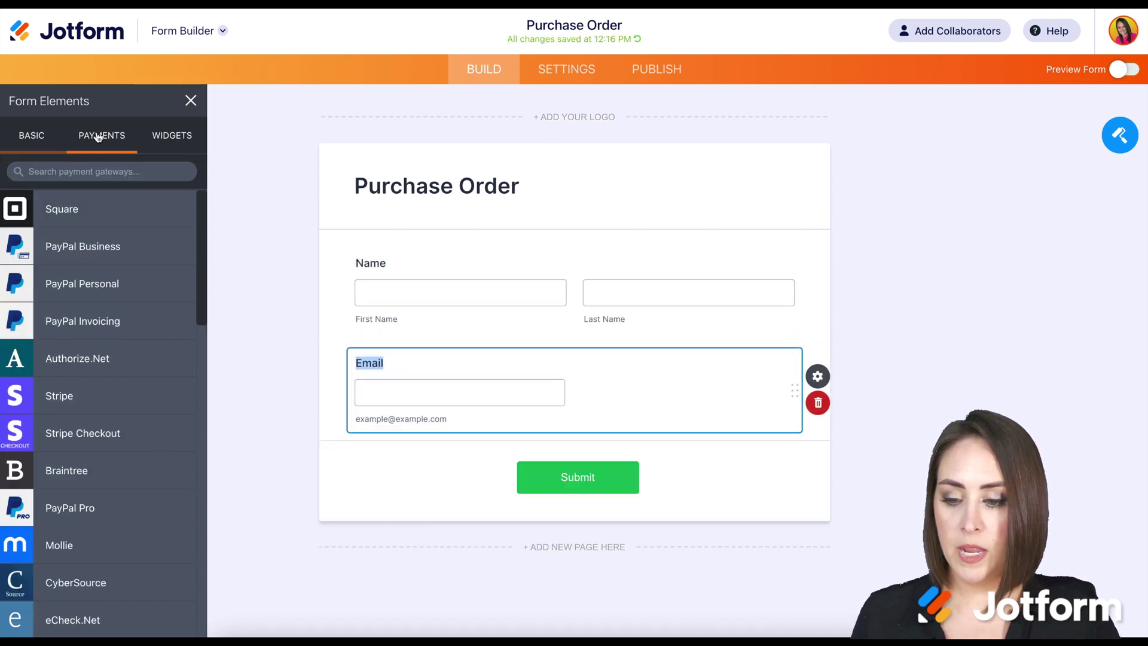
click(89, 172)
text(p)
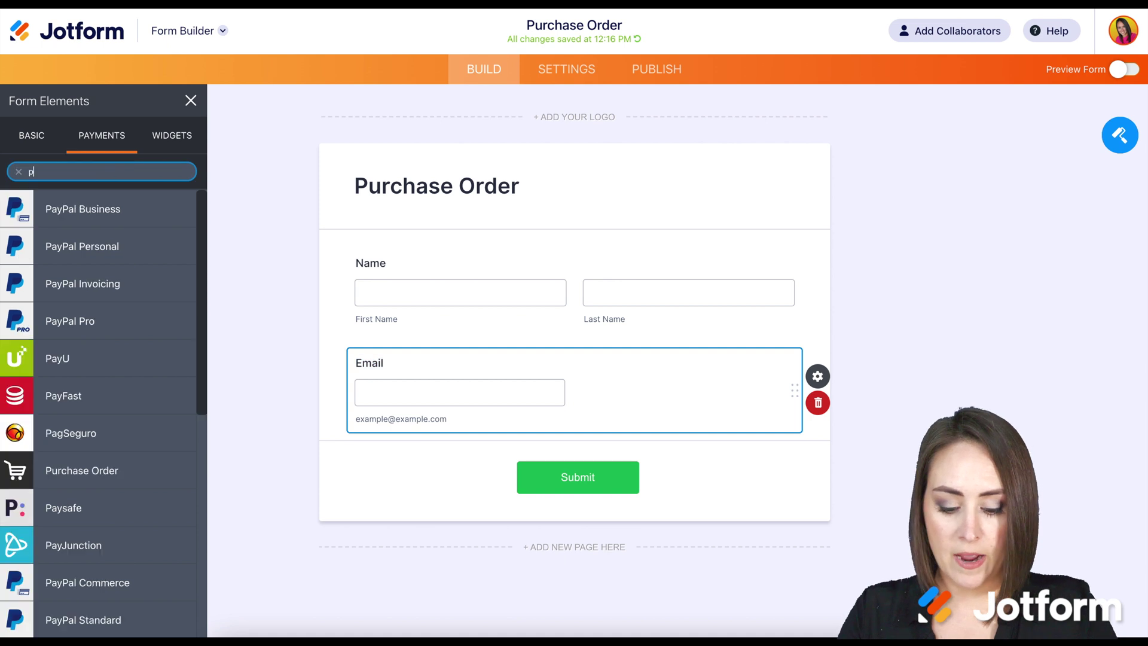
text(ur)
drag(84, 209, 538, 489)
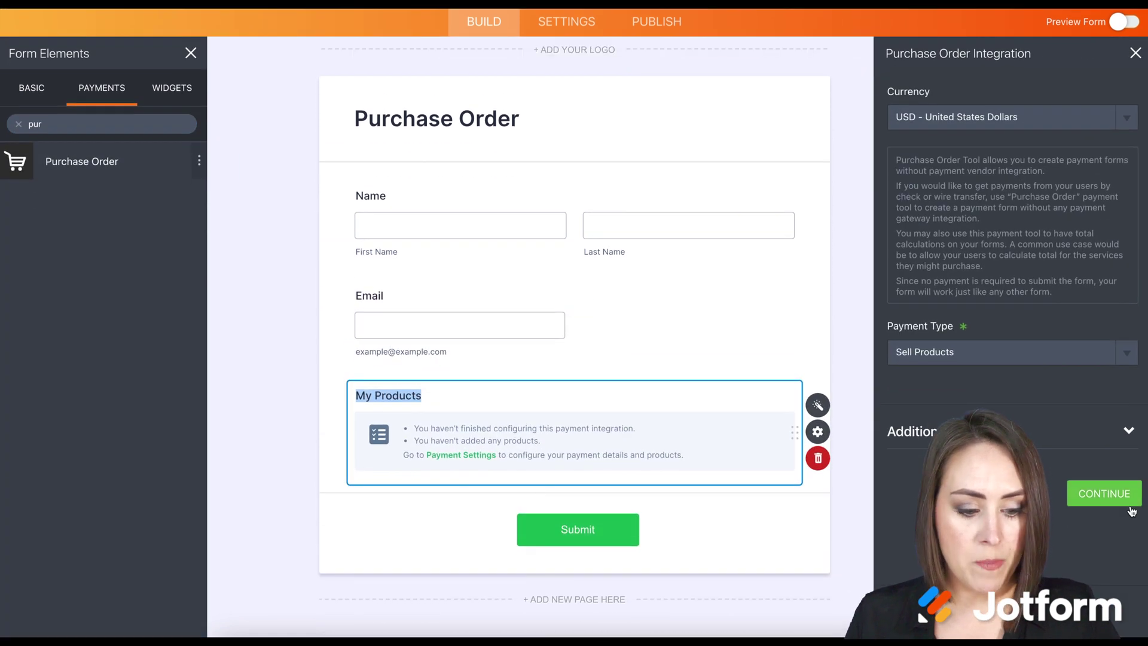
click(1105, 493)
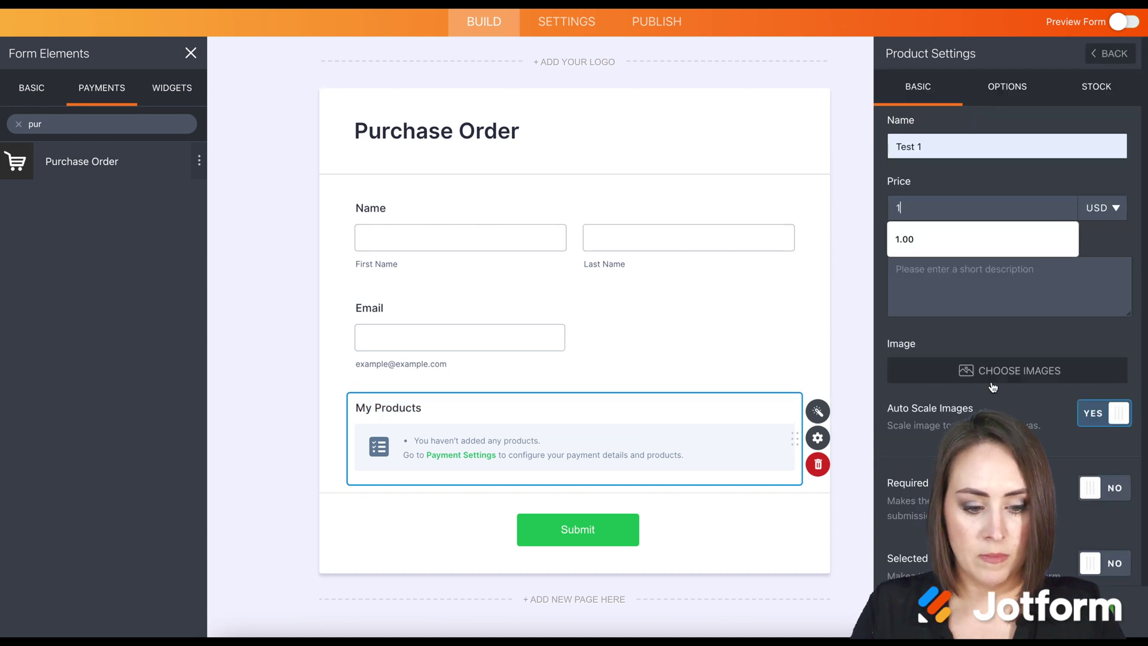
click(1113, 54)
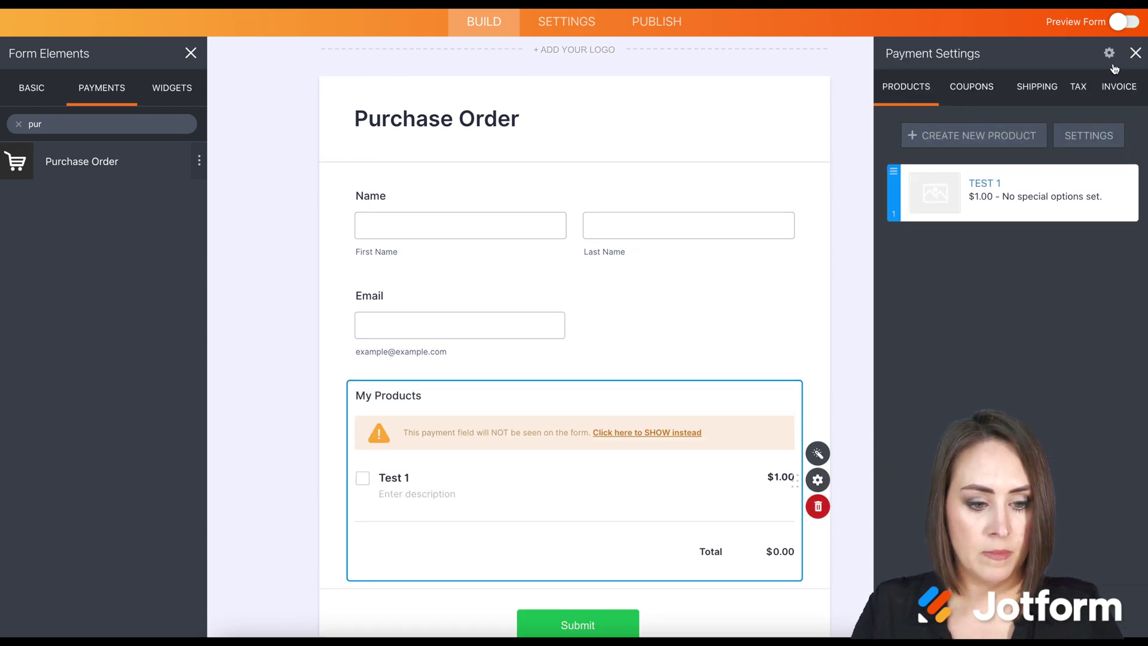
click(973, 135)
text(test 2)
text(2)
click(751, 109)
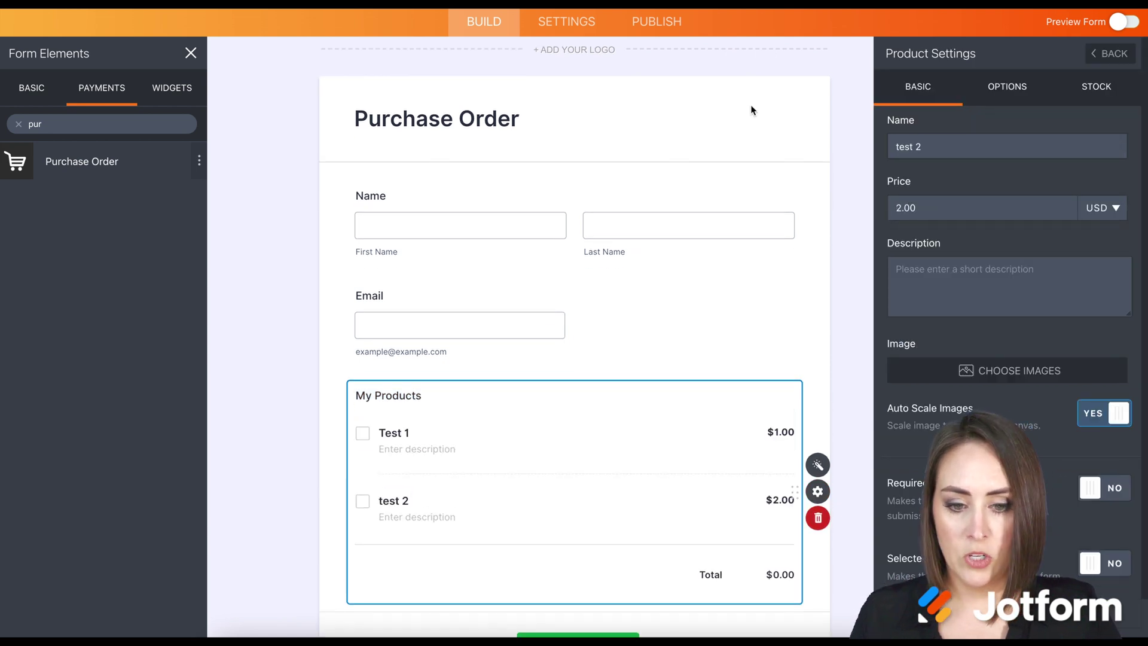
Publish the Purchase Order form and copy its share link.
click(654, 22)
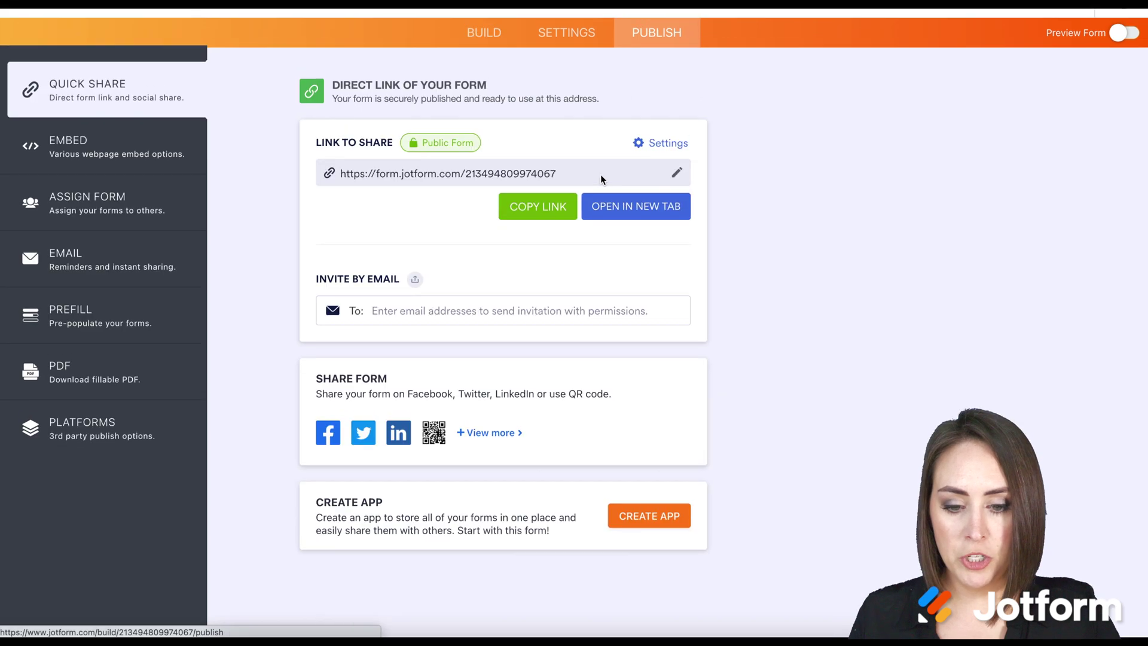
click(537, 248)
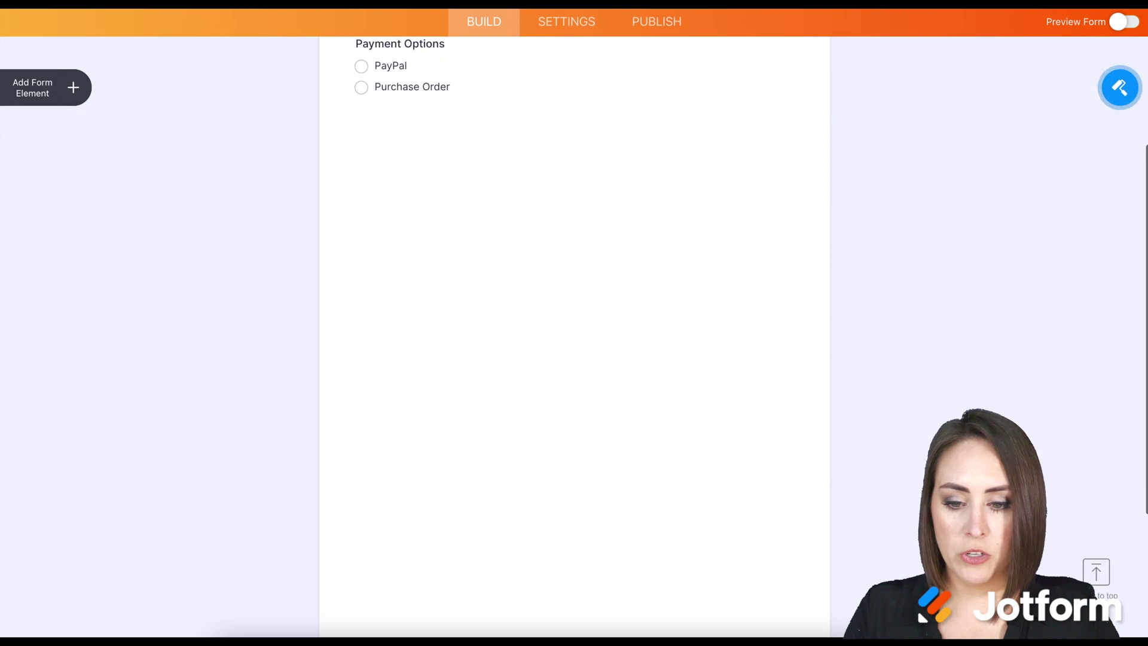
Add embed fields below Payment Options and set the empty one's frame URL to the PayPal form link.
click(577, 555)
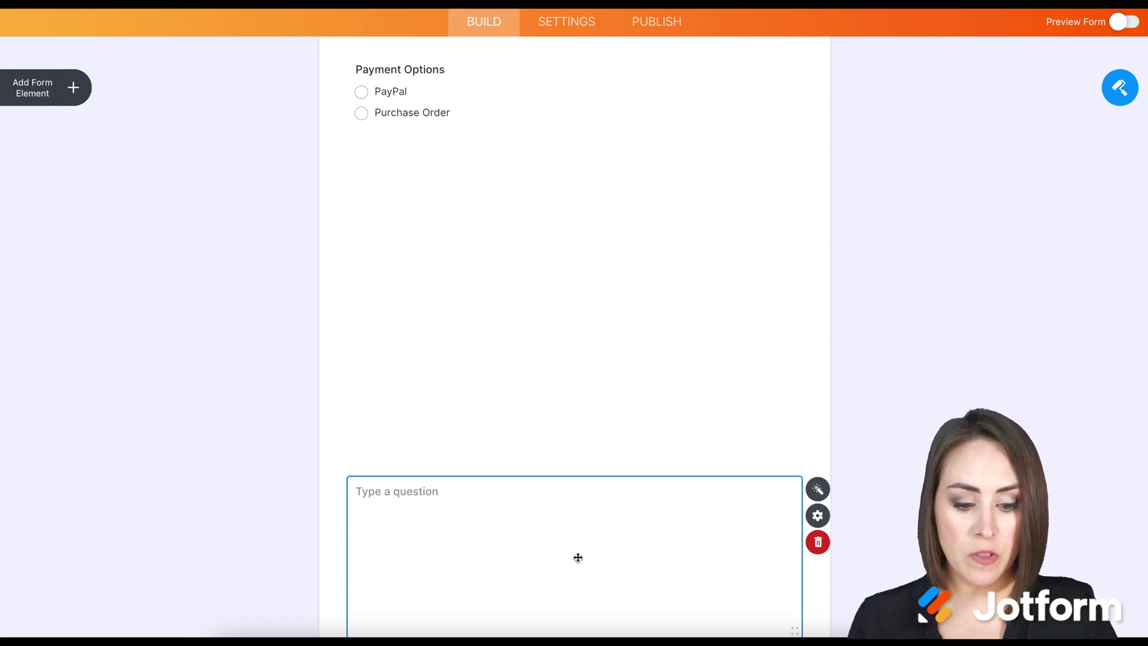
click(836, 492)
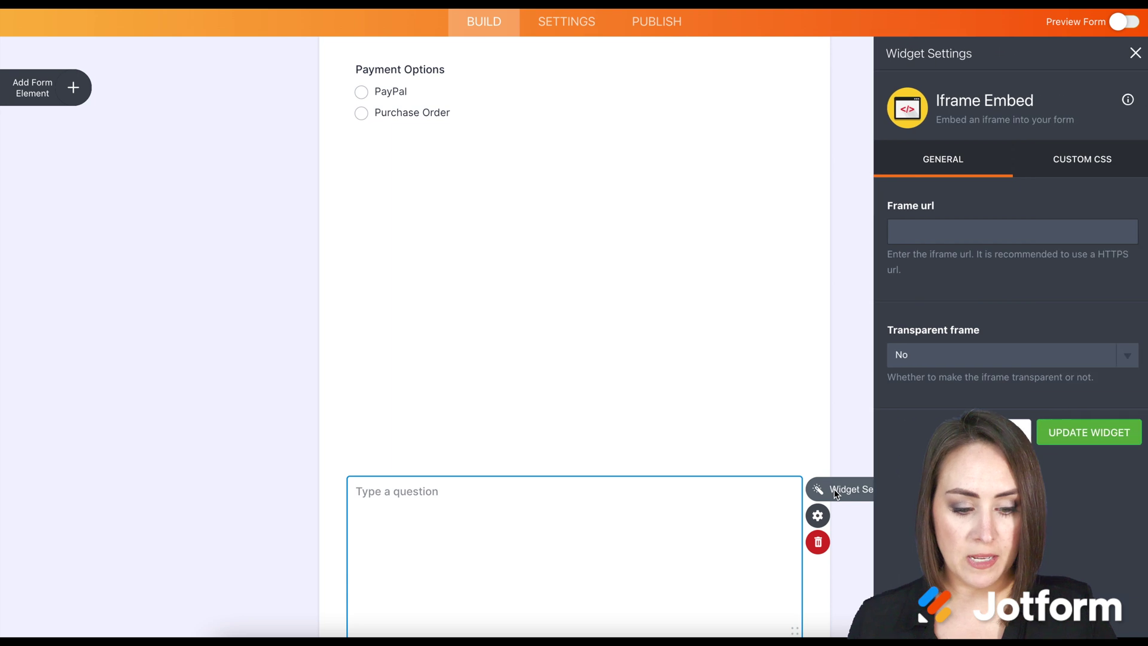
click(919, 232)
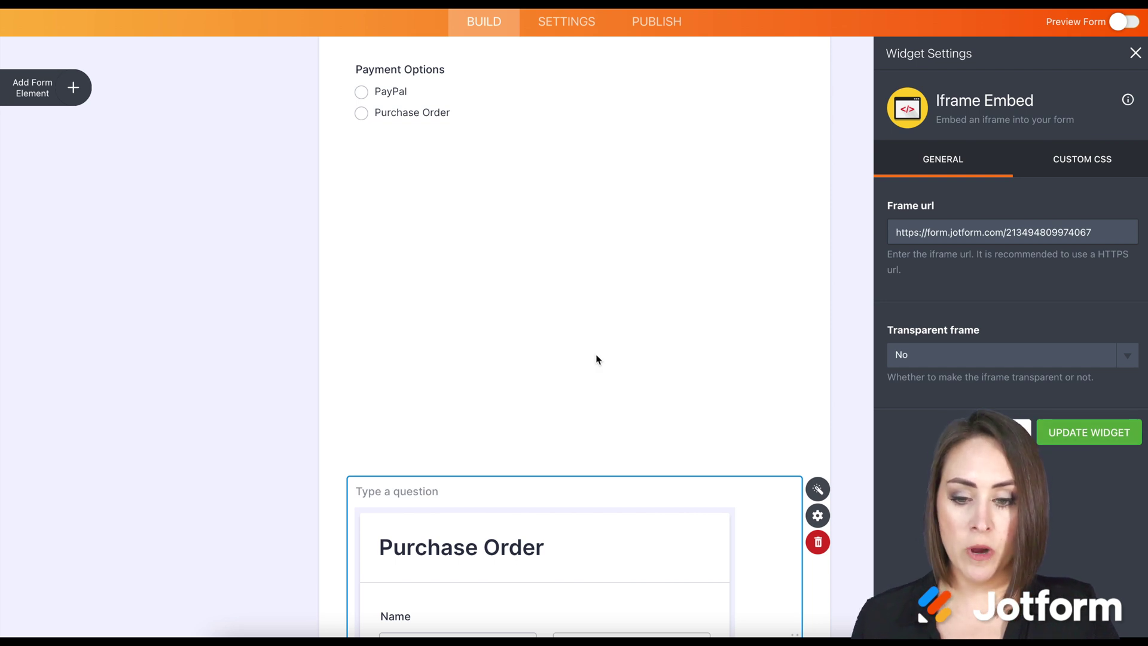
click(561, 271)
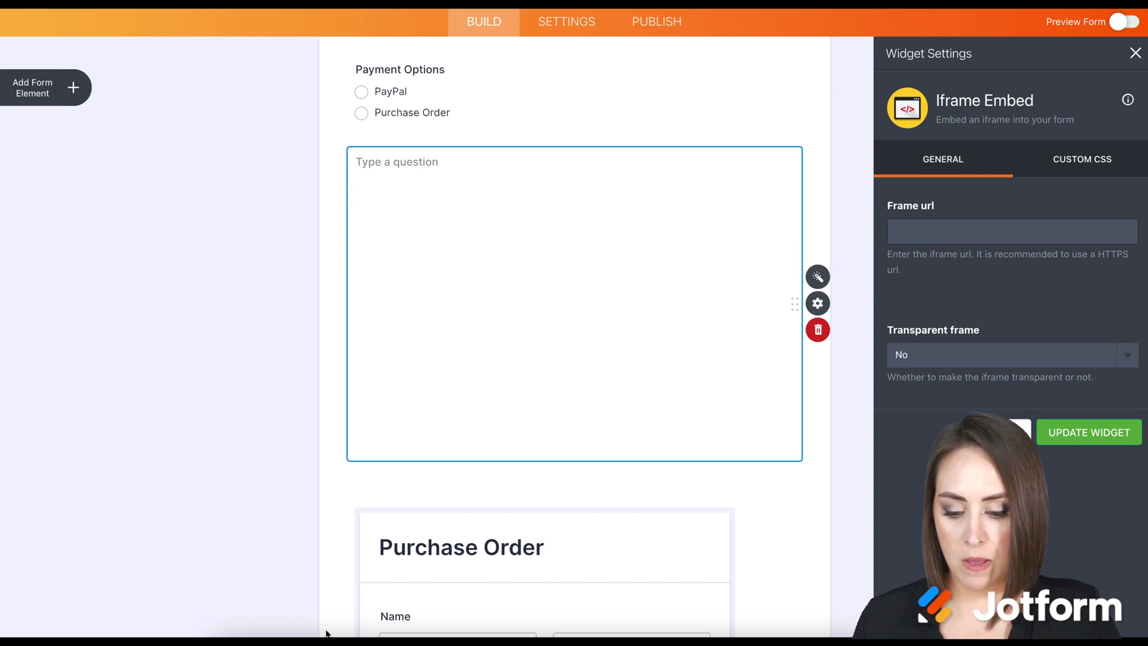
click(1035, 232)
key(ctrl+v)
key(Return)
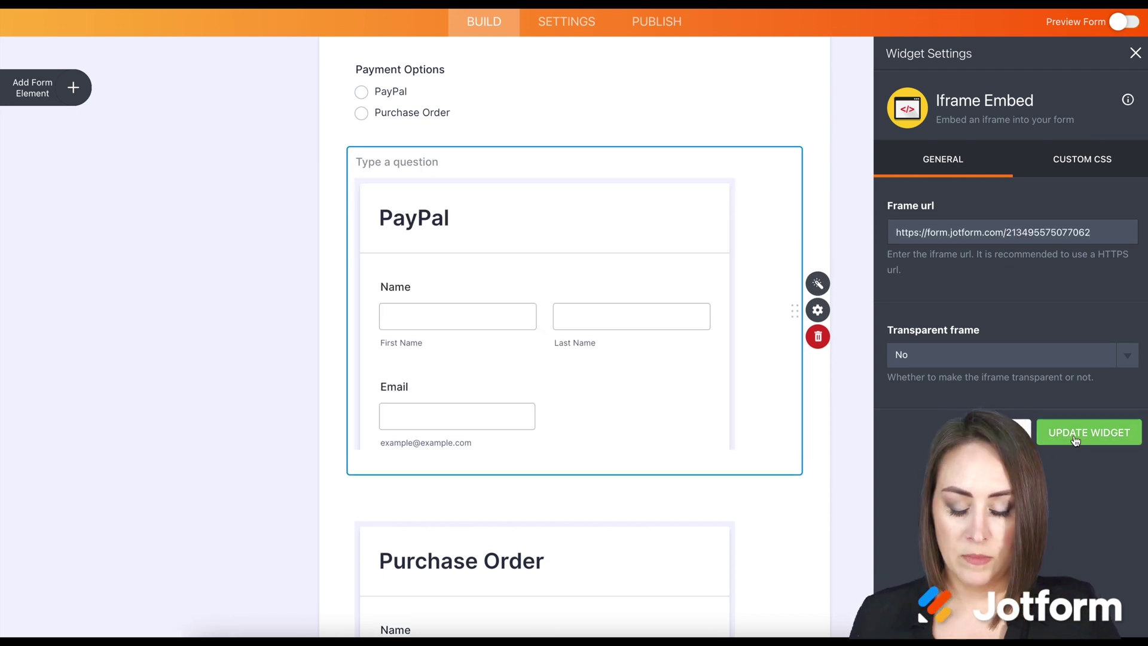
scroll(864, 287, up, 4)
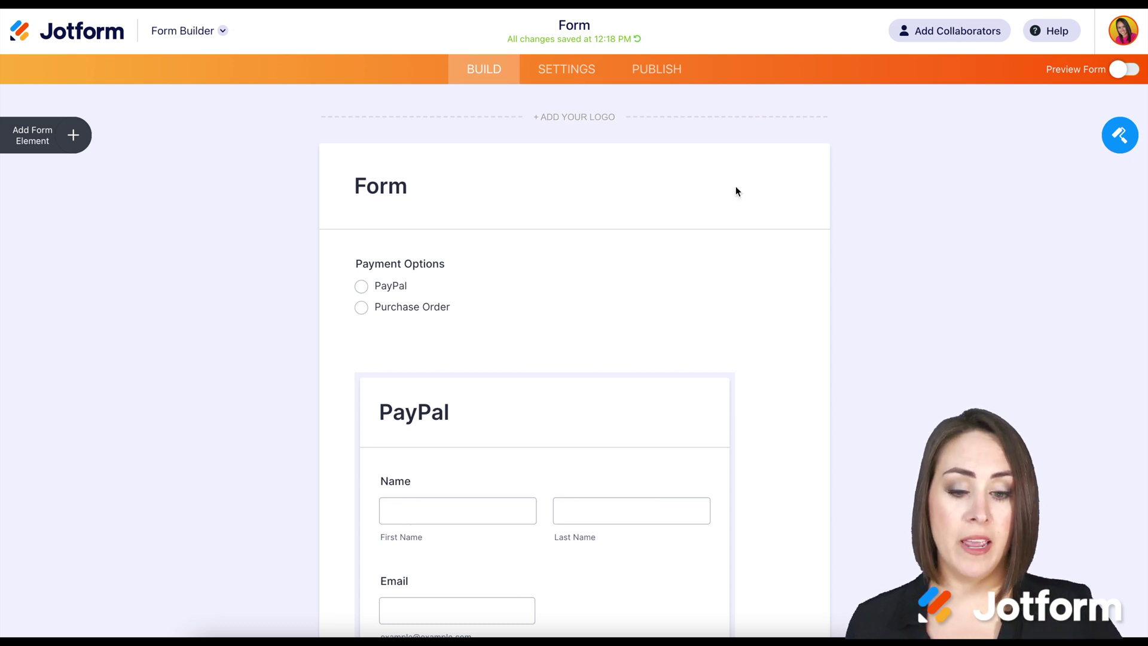
Add a Show/Hide condition: if Payment Options equals PayPal, show Iframe Embed Widget (id5).
click(588, 74)
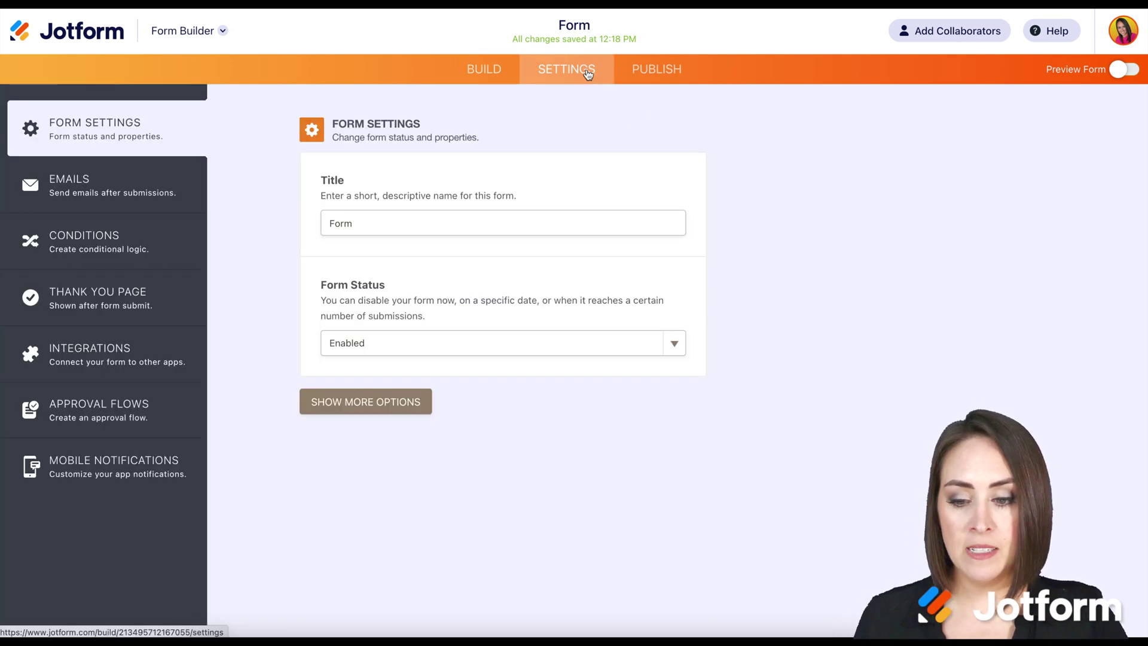
click(112, 245)
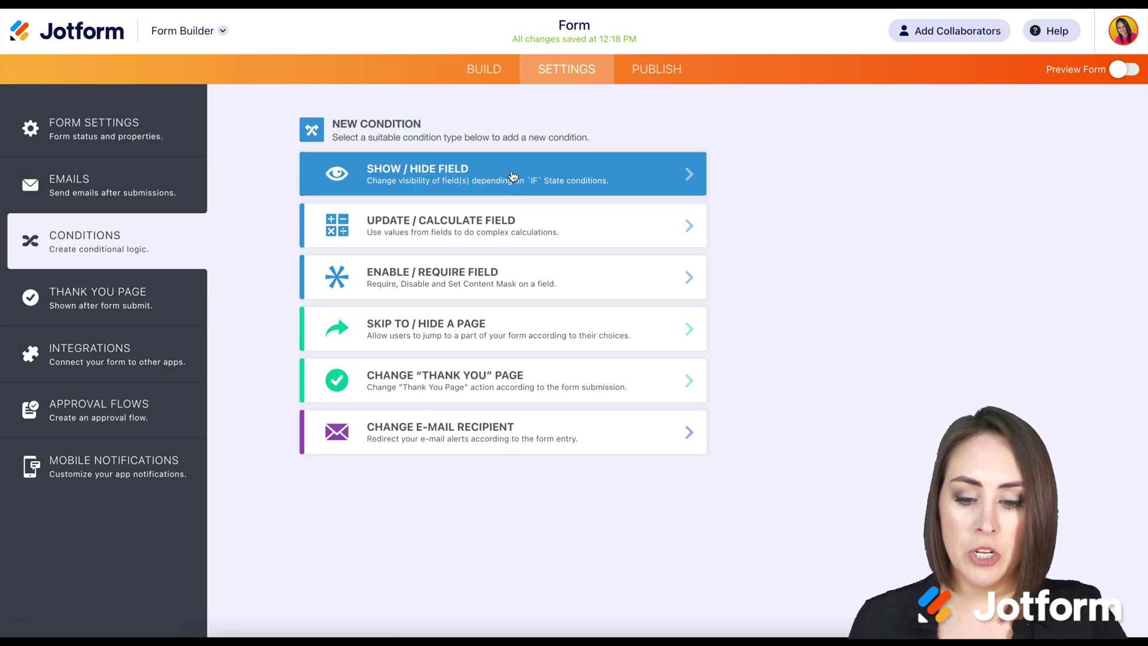
click(514, 176)
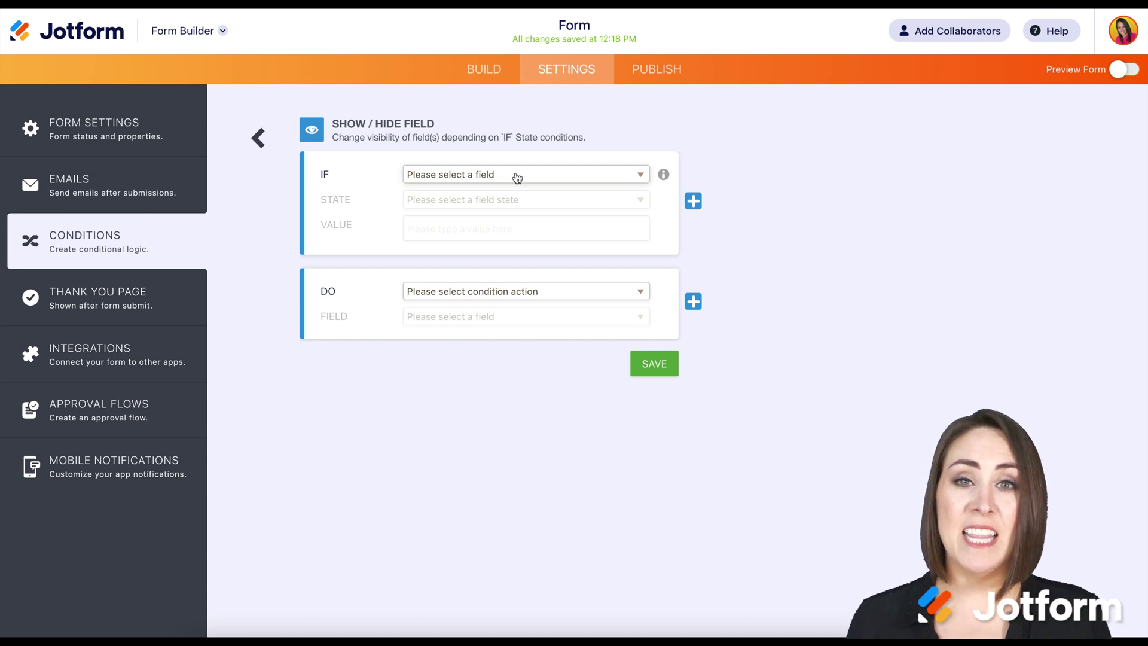
click(518, 177)
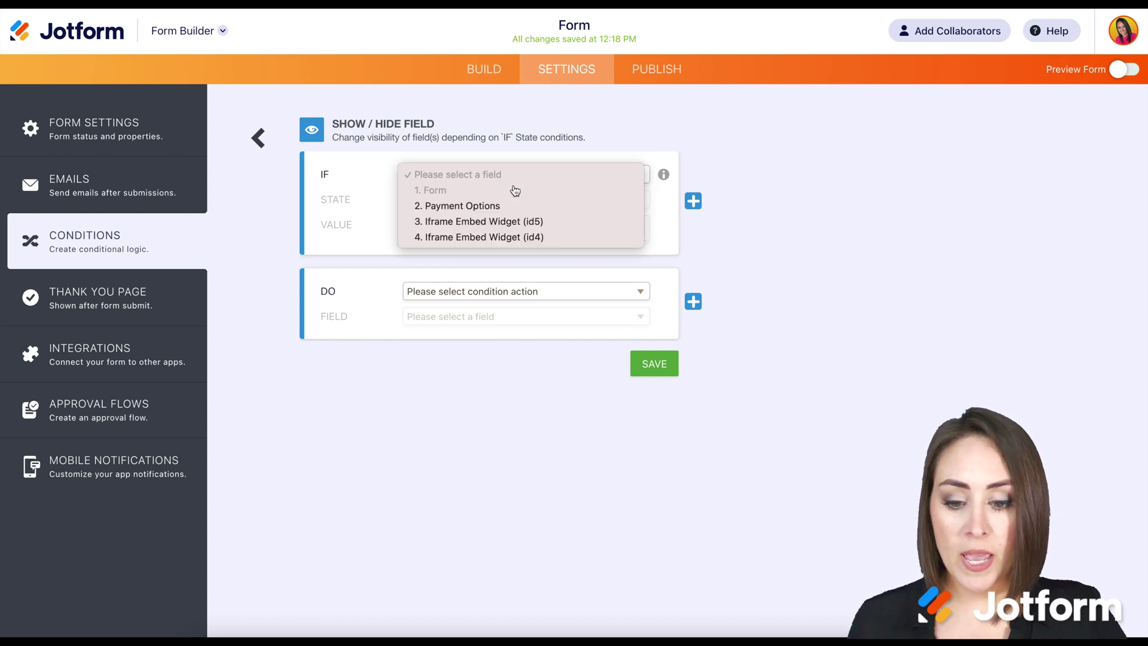
click(508, 204)
click(503, 206)
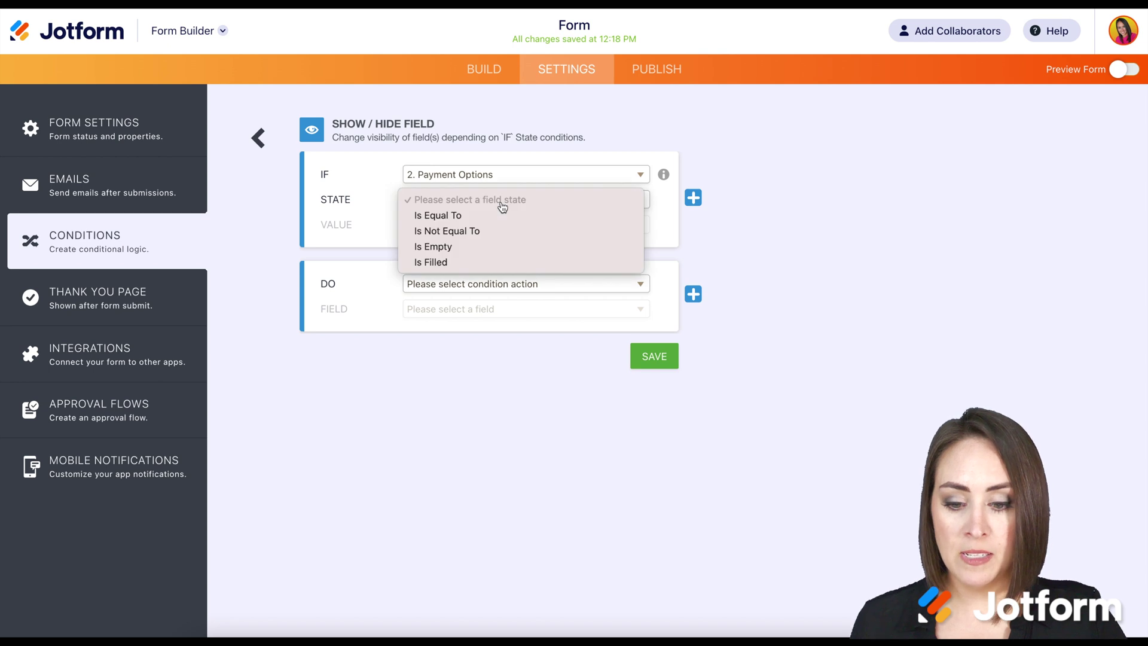
click(495, 219)
click(491, 229)
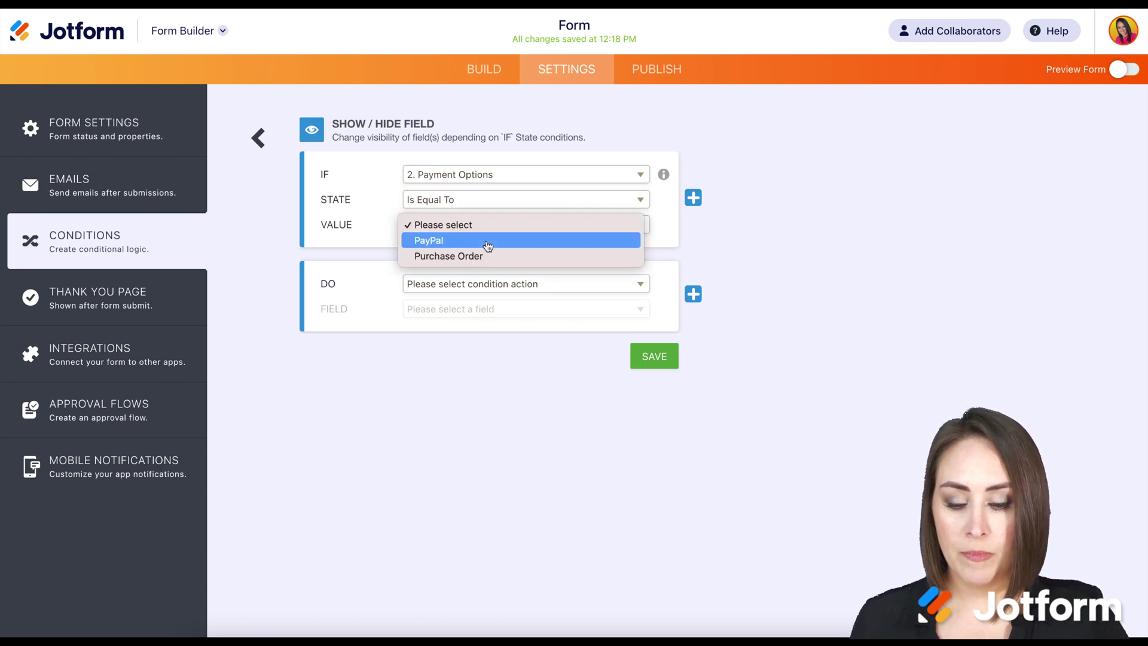
click(487, 241)
click(480, 286)
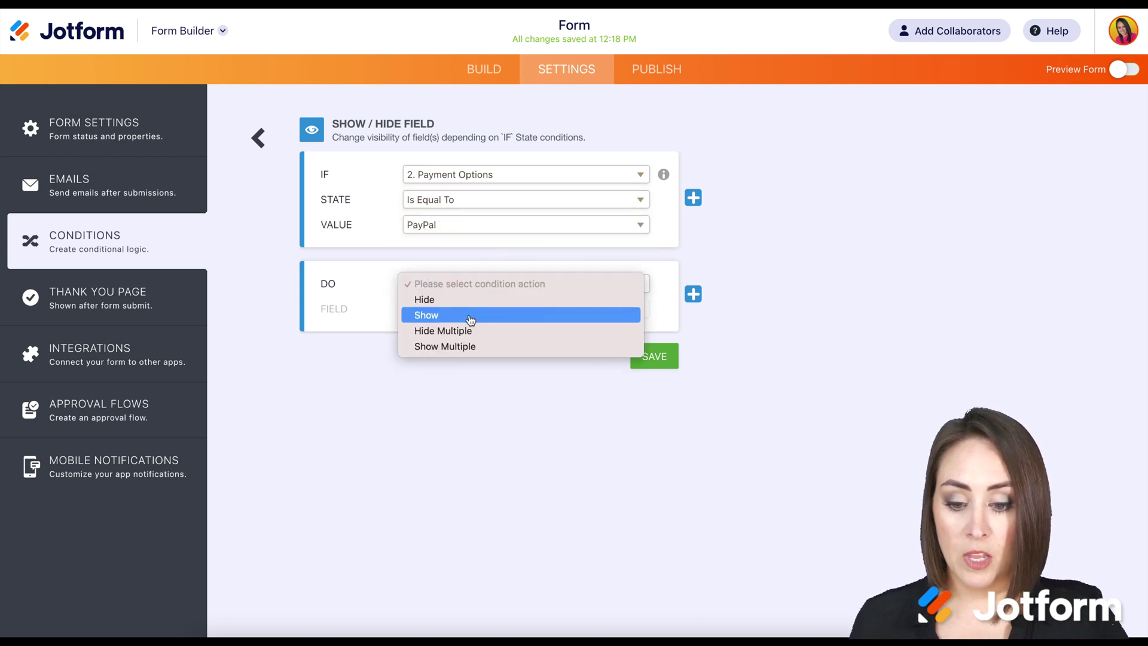
click(469, 314)
click(472, 313)
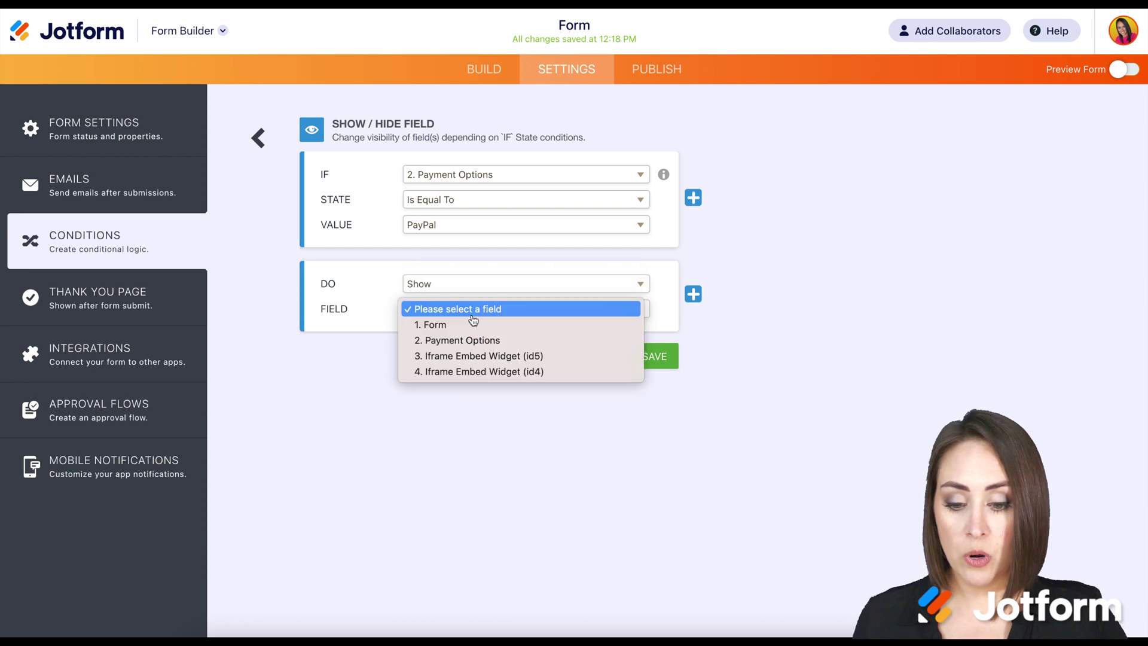
click(475, 357)
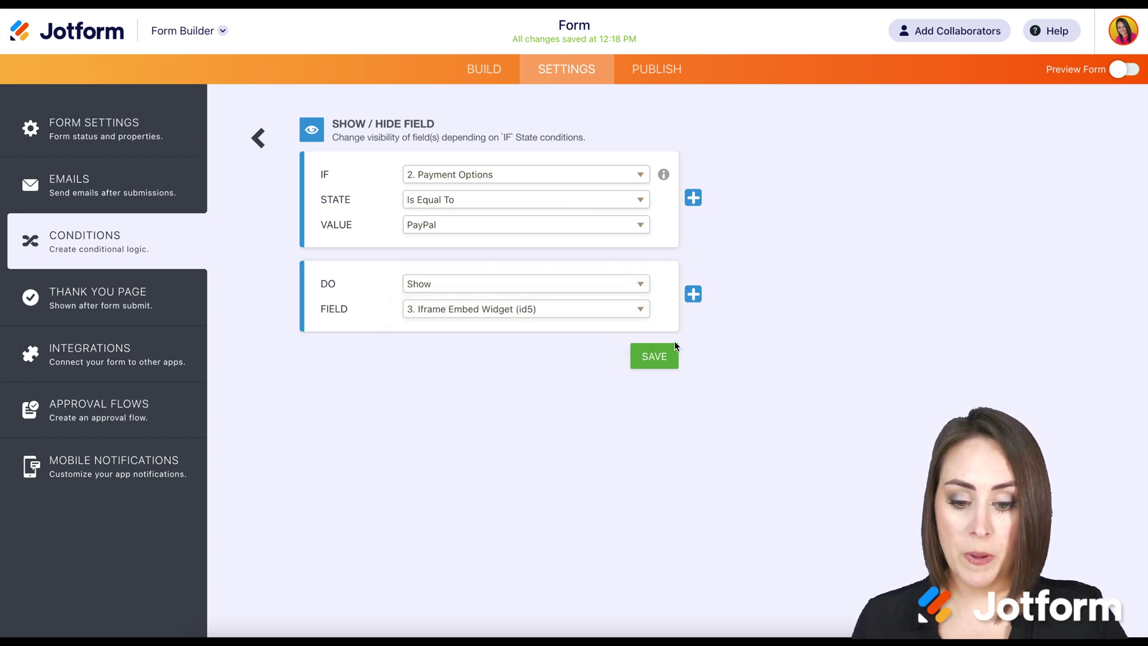
click(661, 363)
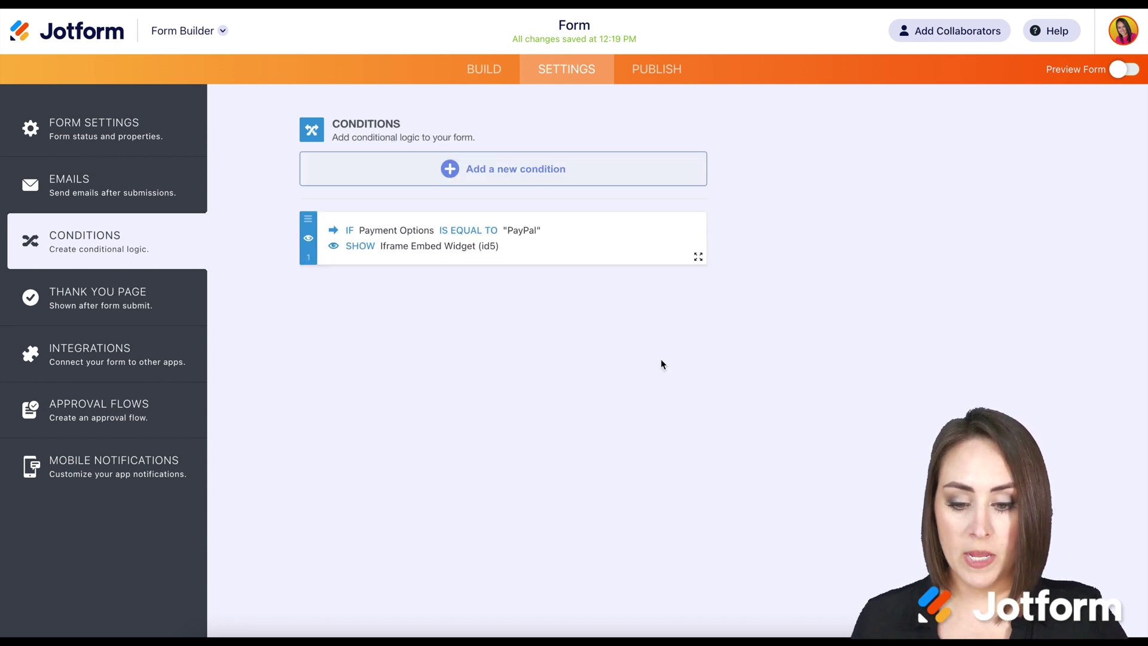
Add a condition showing Iframe Embed Widget (id4) when Payment Options equals Purchase Order, then preview.
click(533, 167)
click(579, 181)
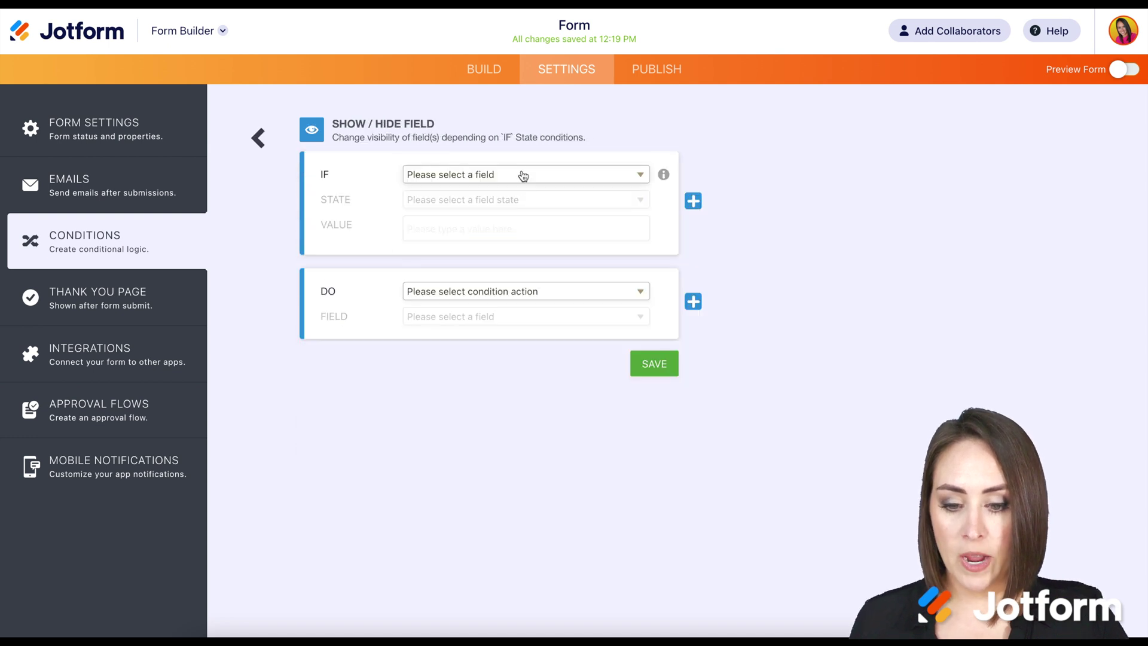
click(525, 179)
click(496, 205)
click(506, 201)
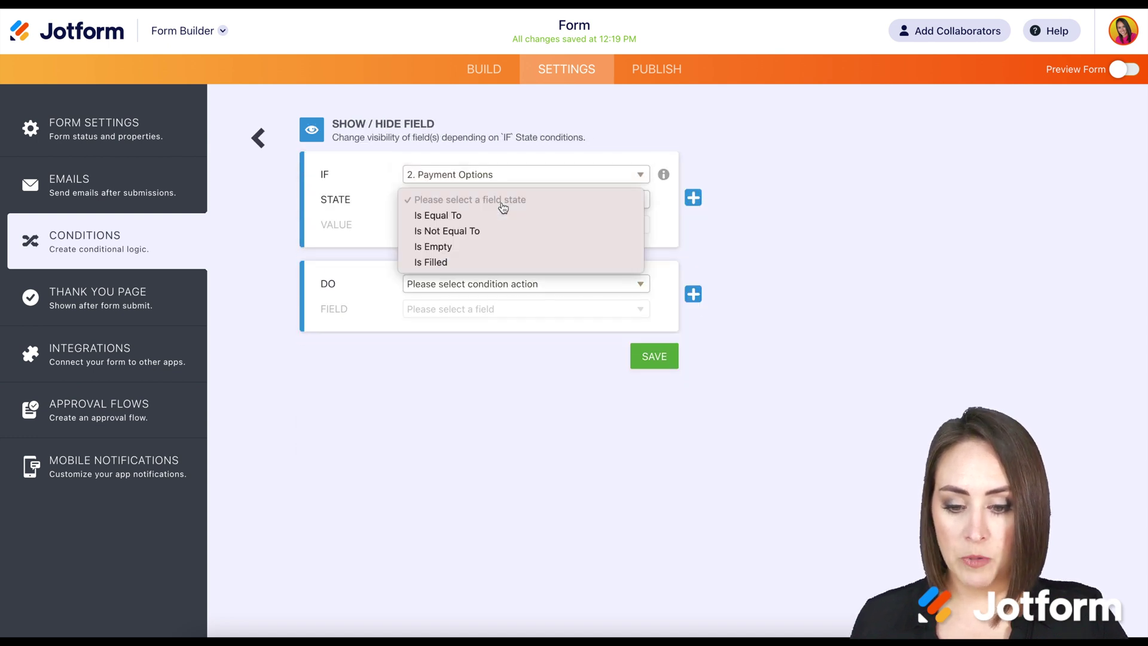
click(499, 221)
click(500, 225)
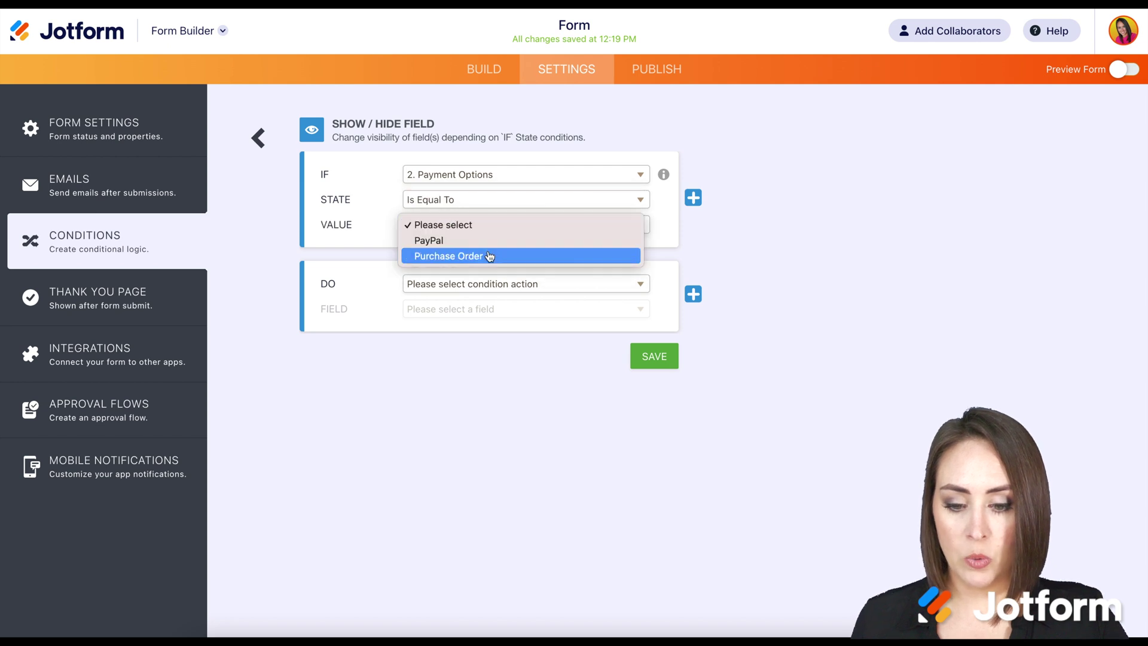
click(530, 257)
click(518, 285)
click(508, 313)
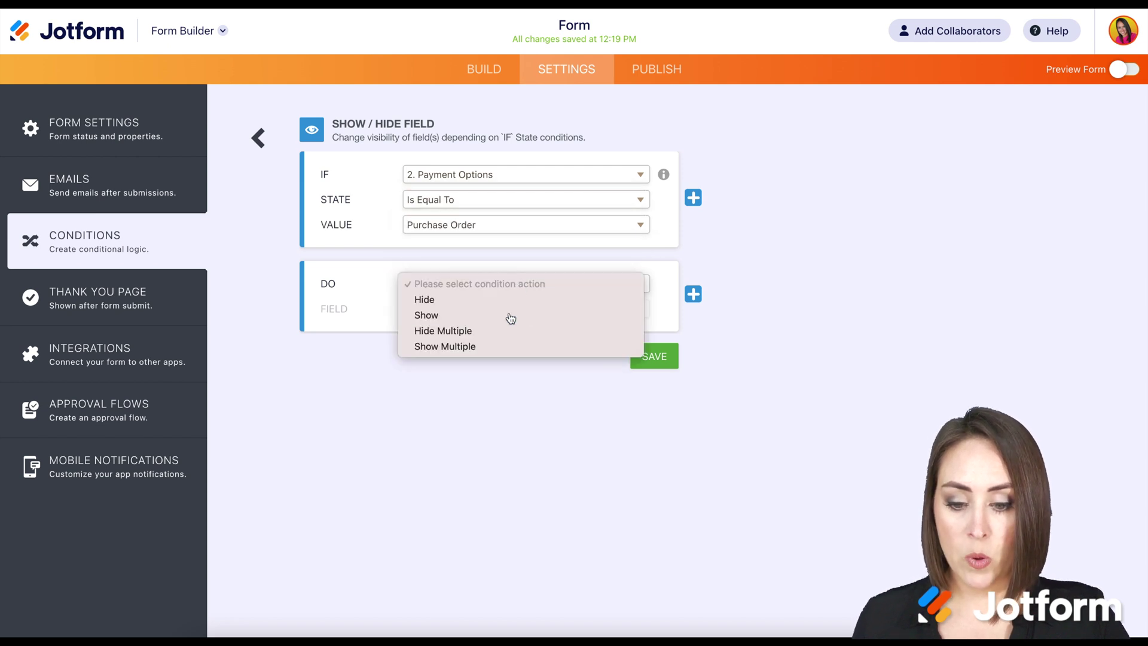
click(505, 319)
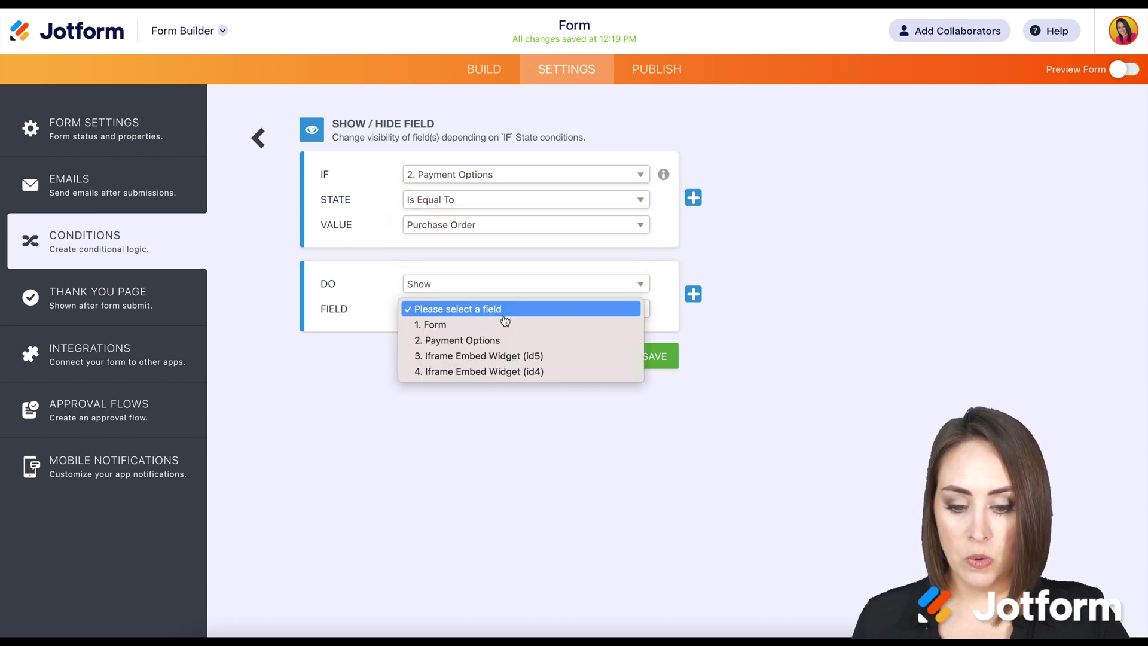
click(507, 371)
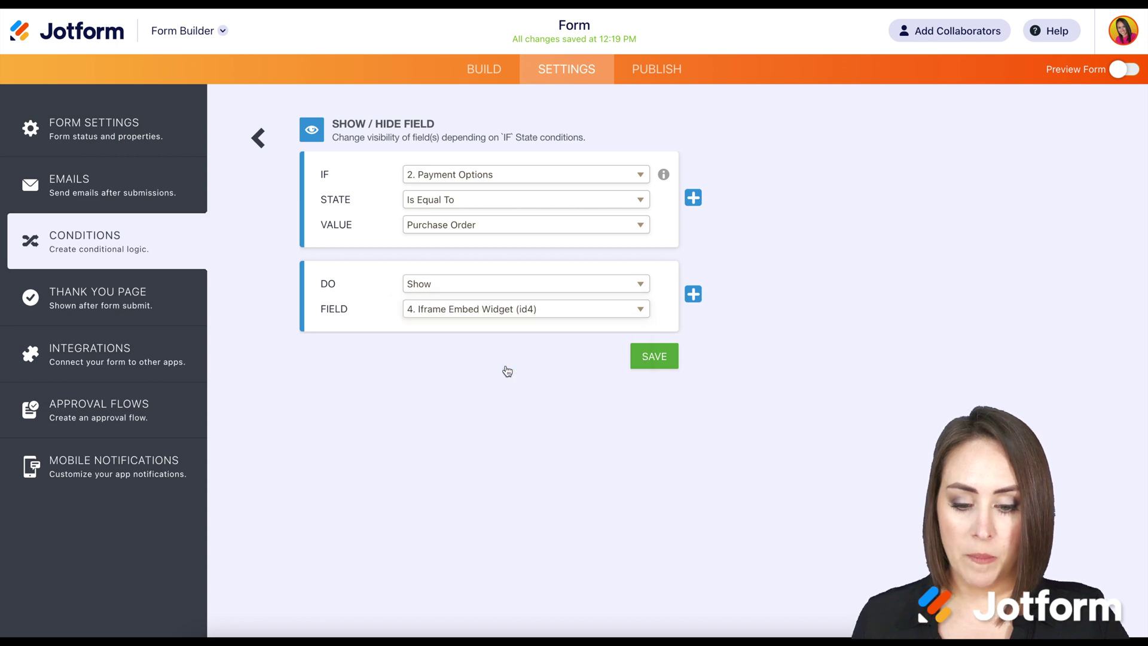
click(658, 362)
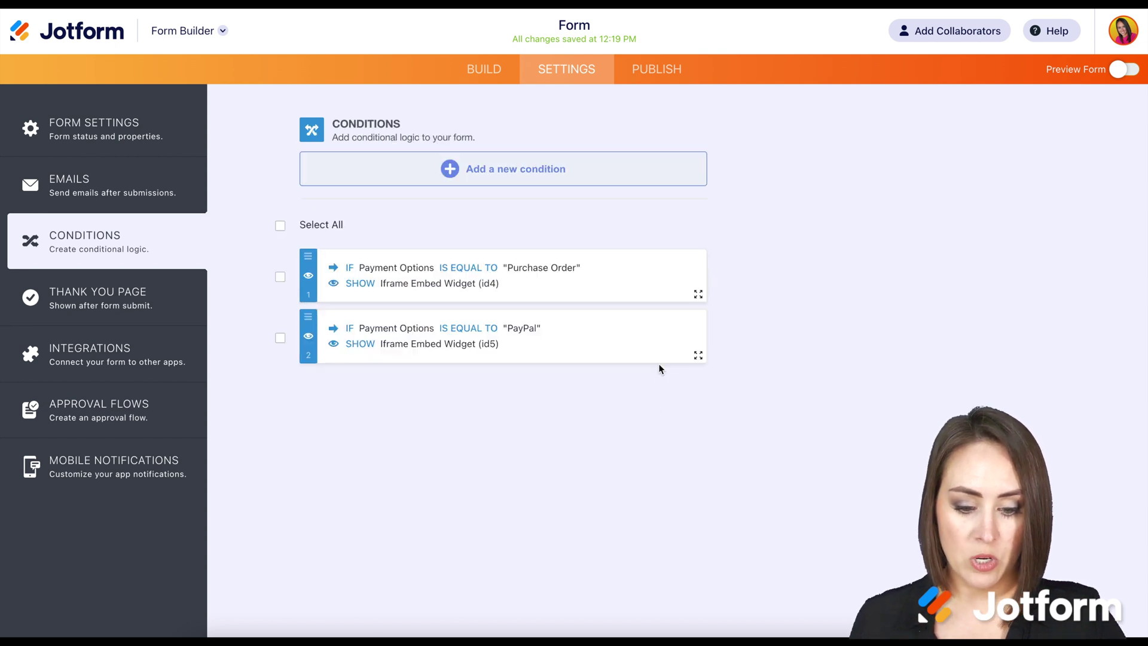
click(1125, 70)
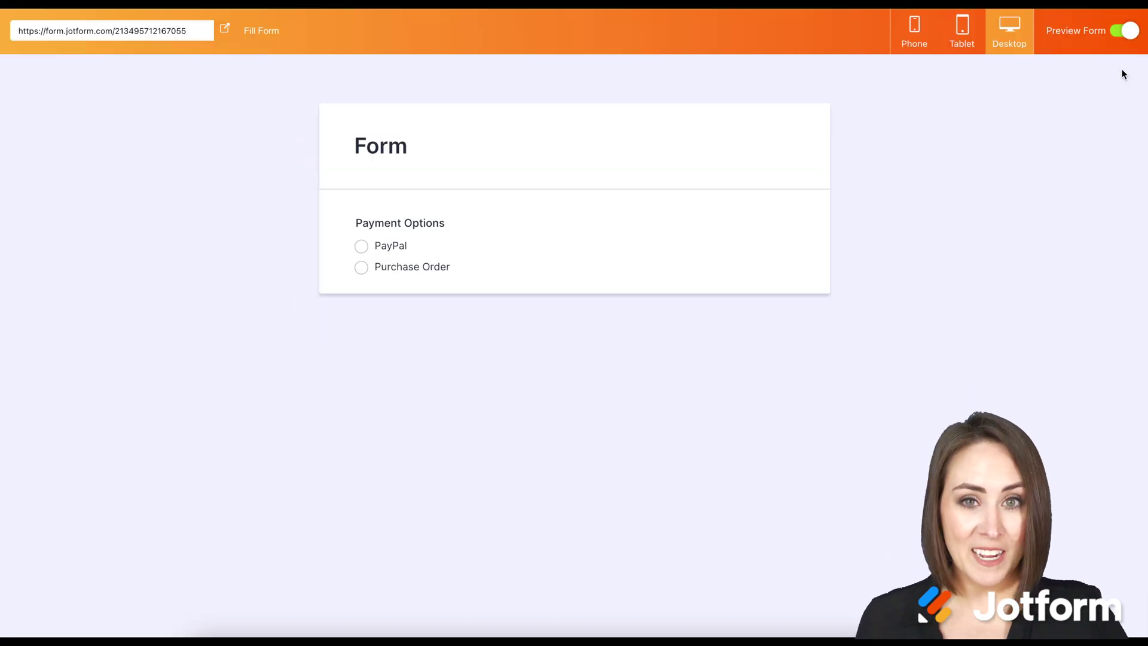
Choose PayPal in the preview and scroll through the revealed embedded PayPal form.
click(362, 247)
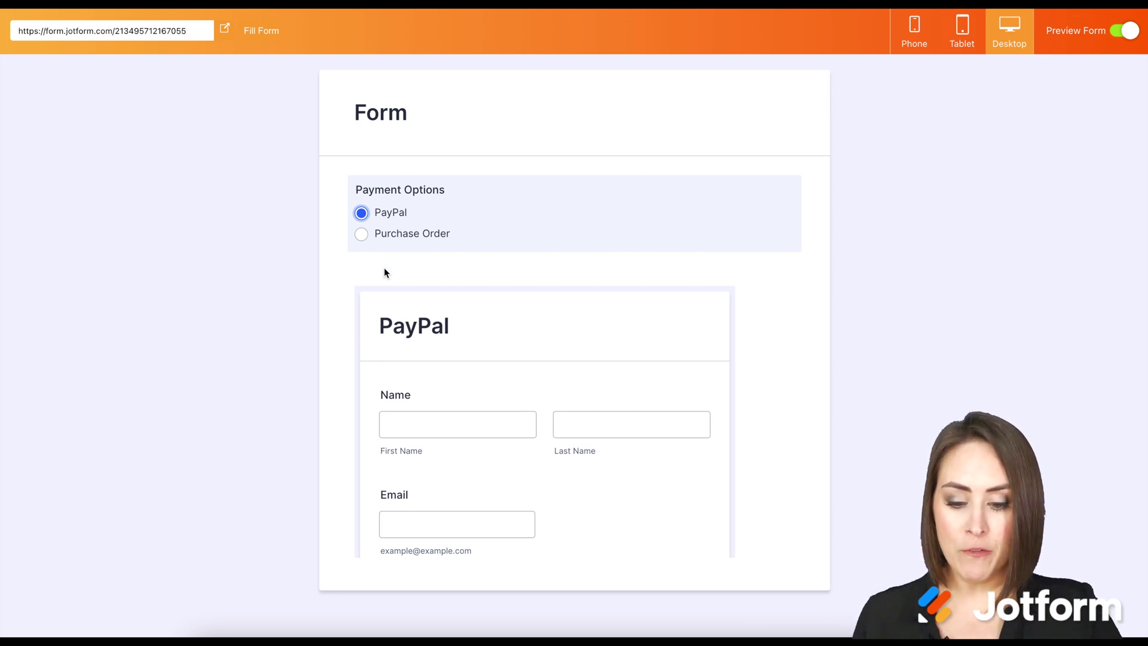
scroll(426, 427, down, 2)
click(436, 400)
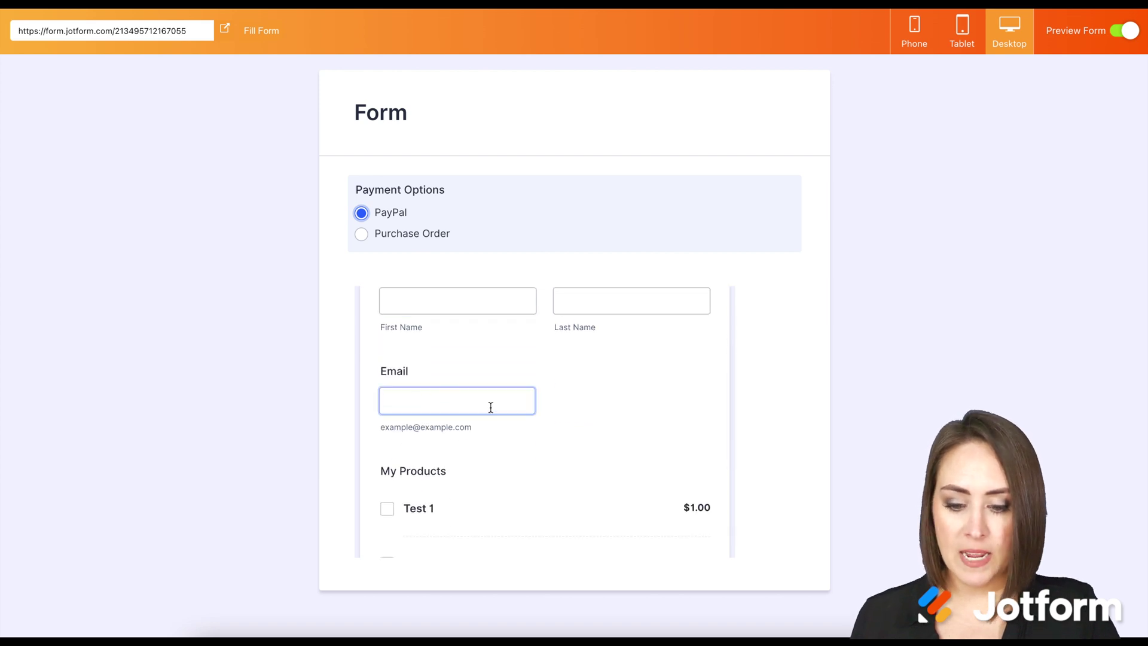
scroll(490, 405, down, 3)
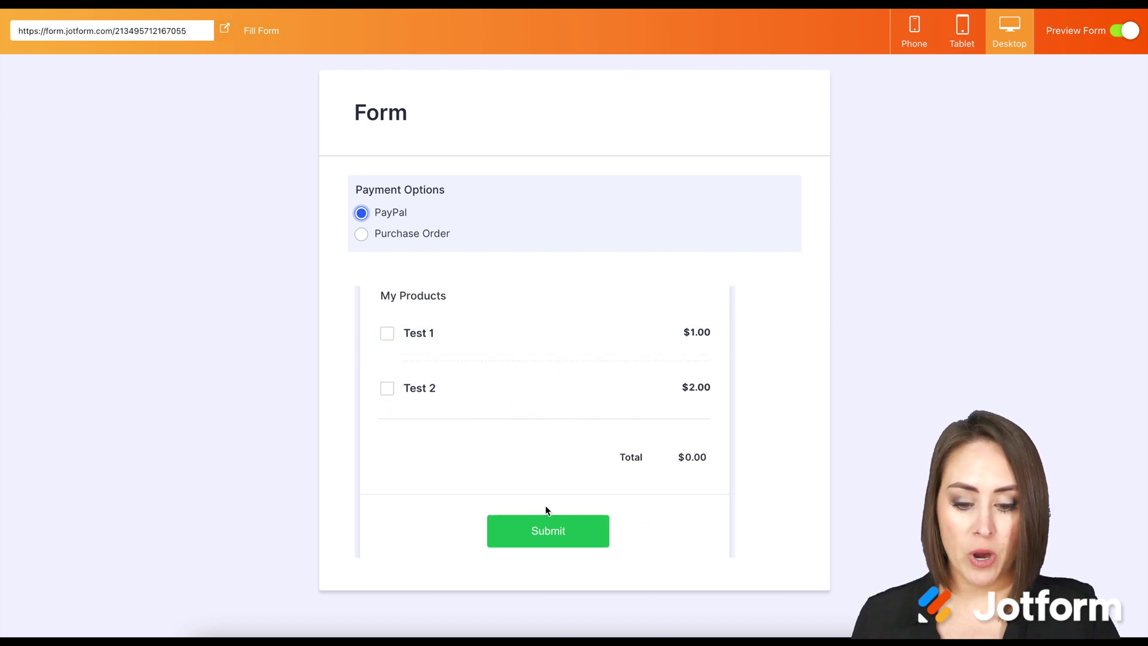
scroll(545, 505, down, 1)
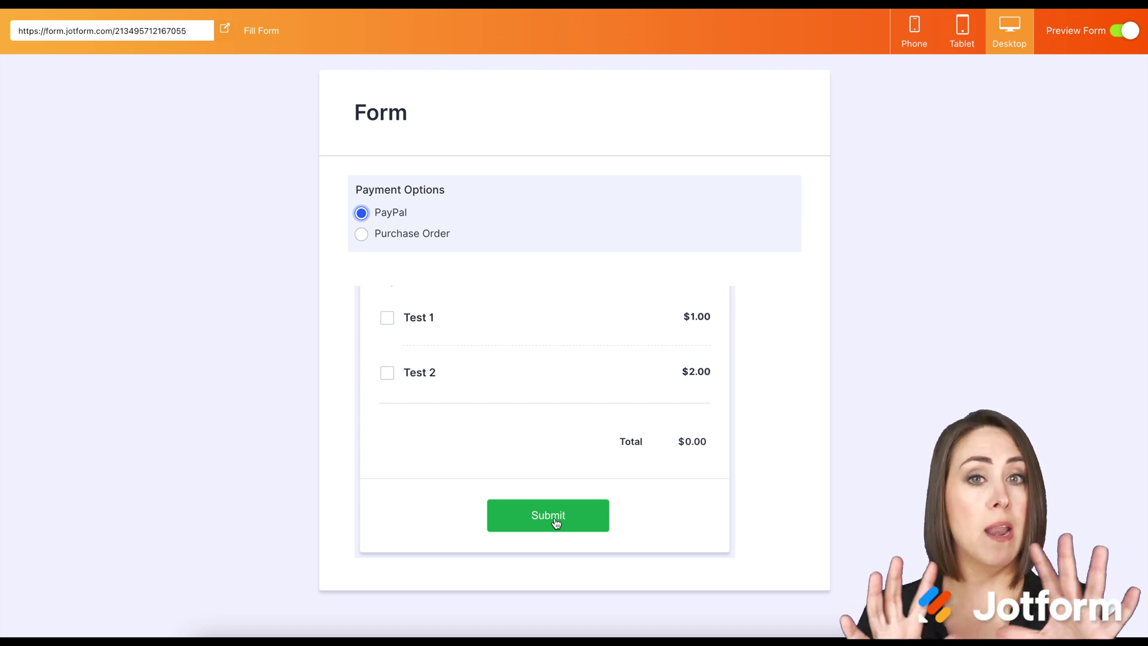
Choose Purchase Order to confirm the embedded Purchase Order form replaces it.
click(361, 233)
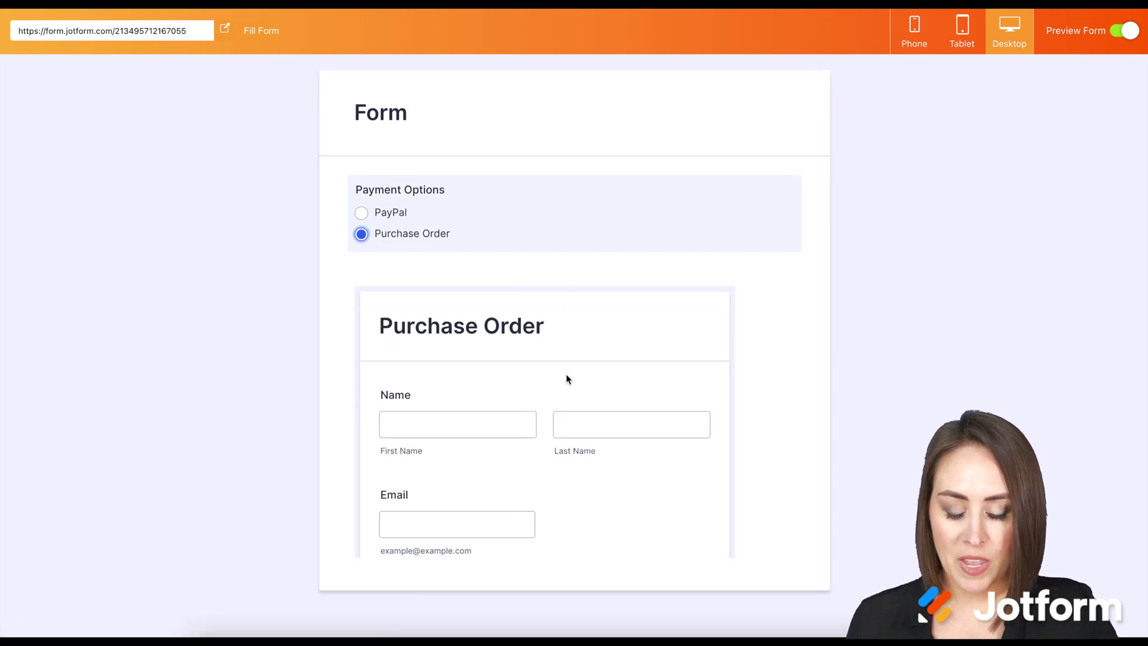
scroll(567, 375, down, 5)
scroll(567, 376, up, 6)
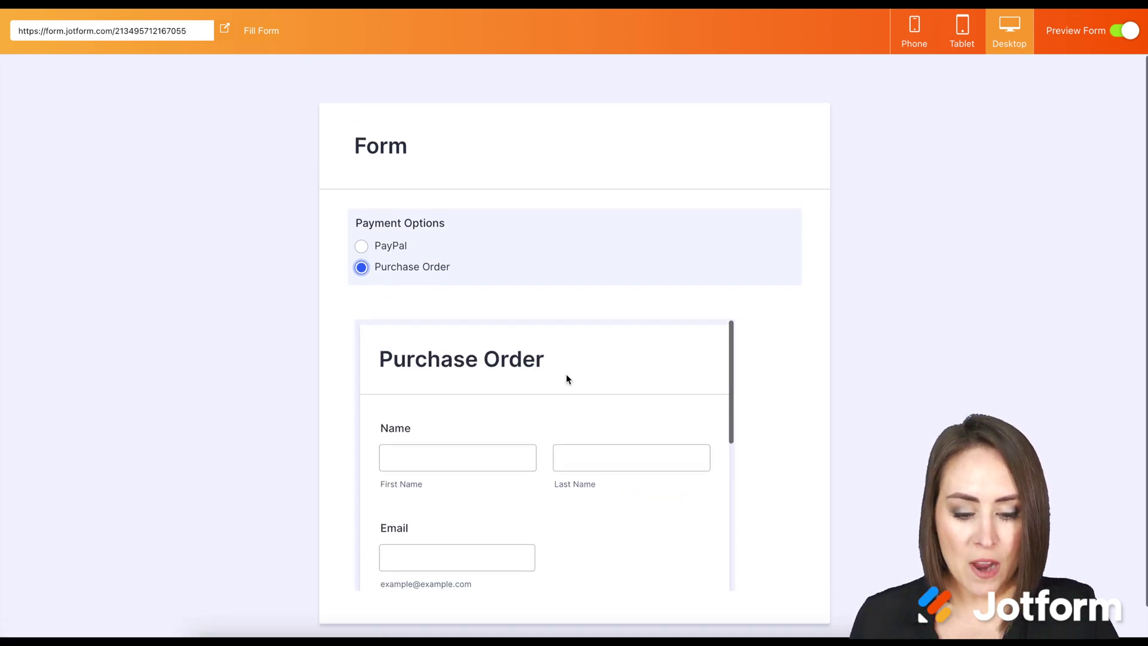